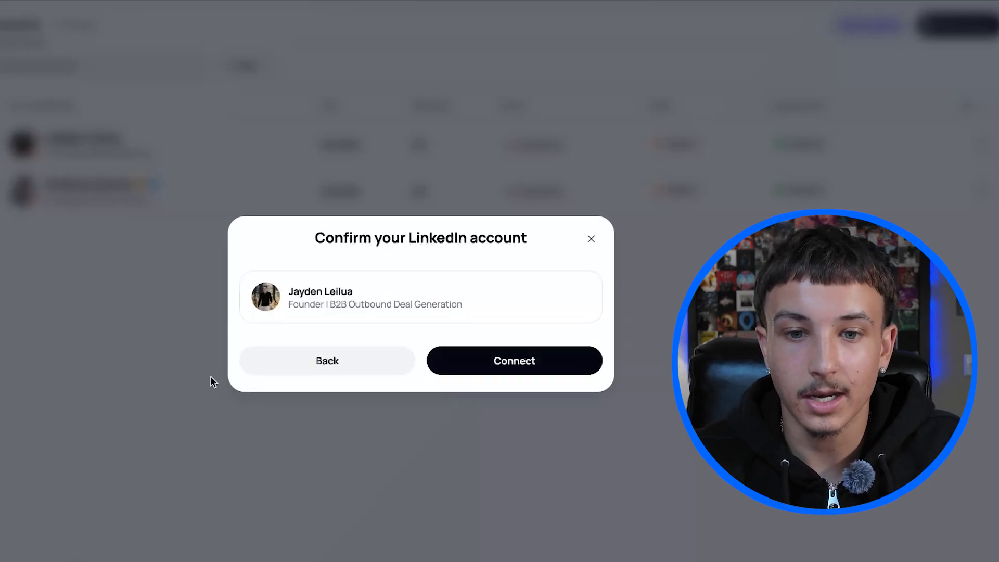
Connect the confirmed LinkedIn account and open its weekly interaction limits.
{"action": "left_click", "coordinate": [515, 361]}
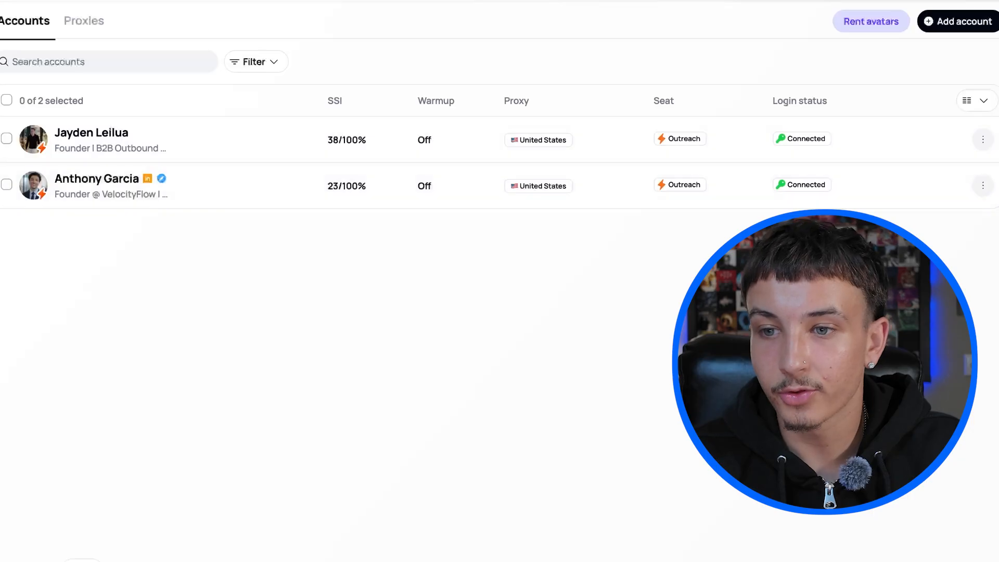
{"action": "left_click", "coordinate": [982, 139]}
{"action": "left_click", "coordinate": [883, 179]}
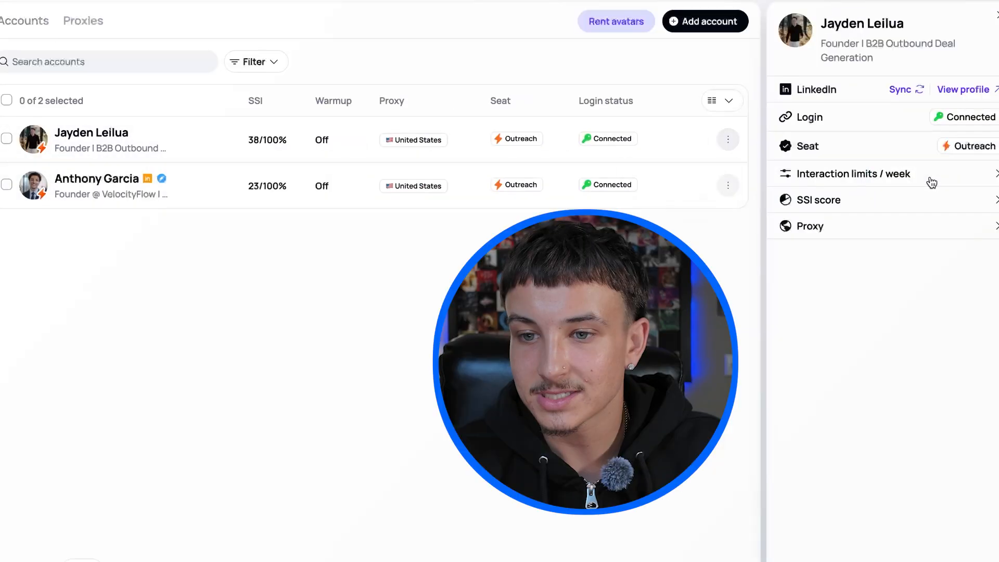
{"action": "left_click", "coordinate": [854, 179]}
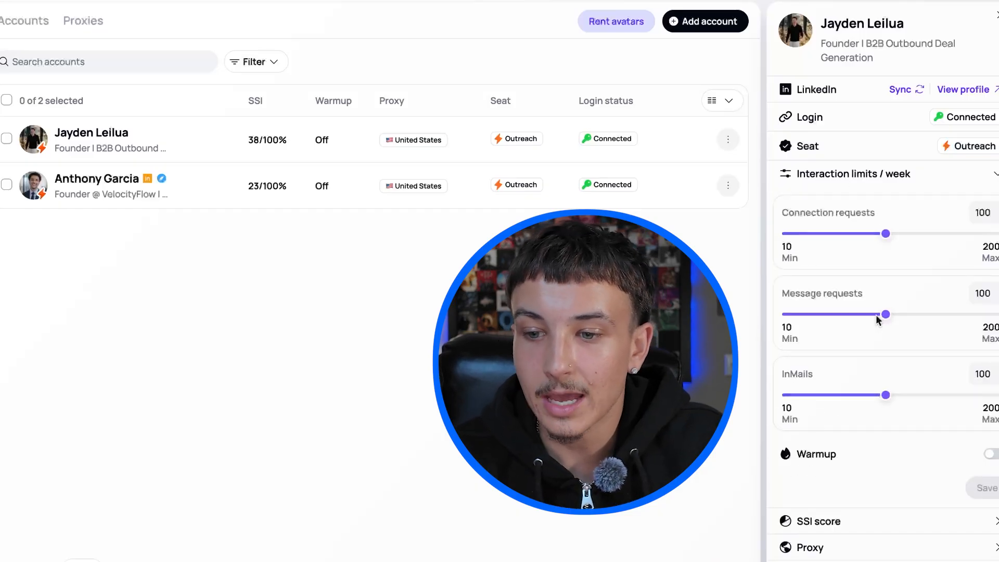
Turn on warmup for the account and review its warmup speed and request limits.
{"action": "left_click", "coordinate": [990, 454]}
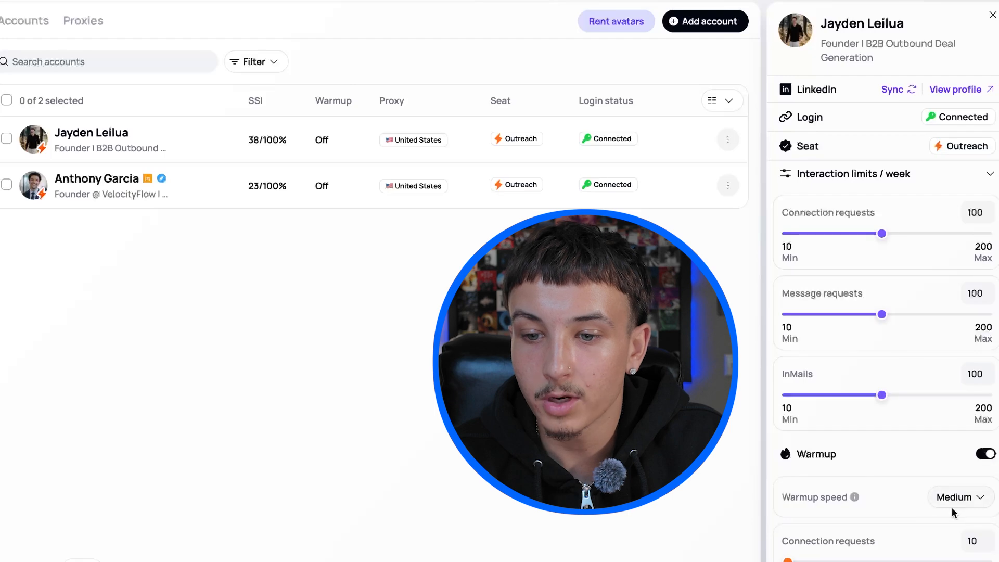
{"action": "scroll", "coordinate": [847, 443], "scroll_direction": "down", "scroll_amount": 5}
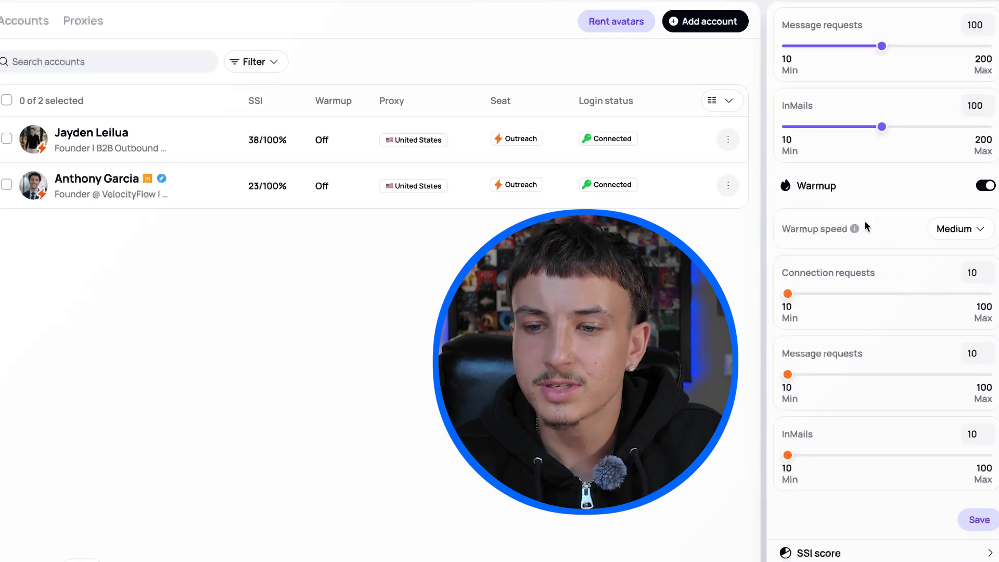
{"action": "scroll", "coordinate": [878, 311], "scroll_direction": "up", "scroll_amount": 6}
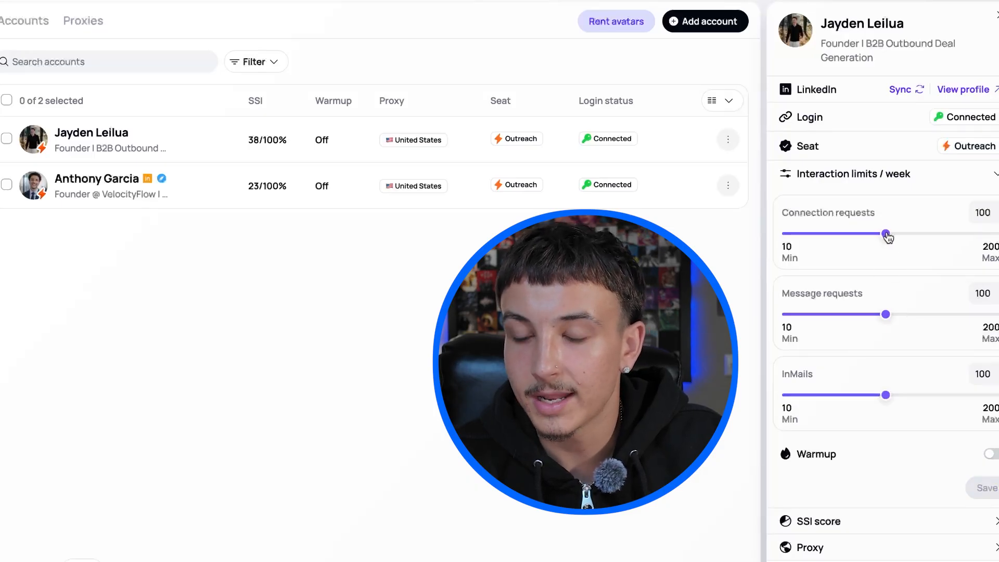
Set the weekly limits to 200 connection requests, 150 message requests and 150 InMails, and save them.
{"action": "left_click_drag", "start_coordinate": [886, 234], "coordinate": [994, 234]}
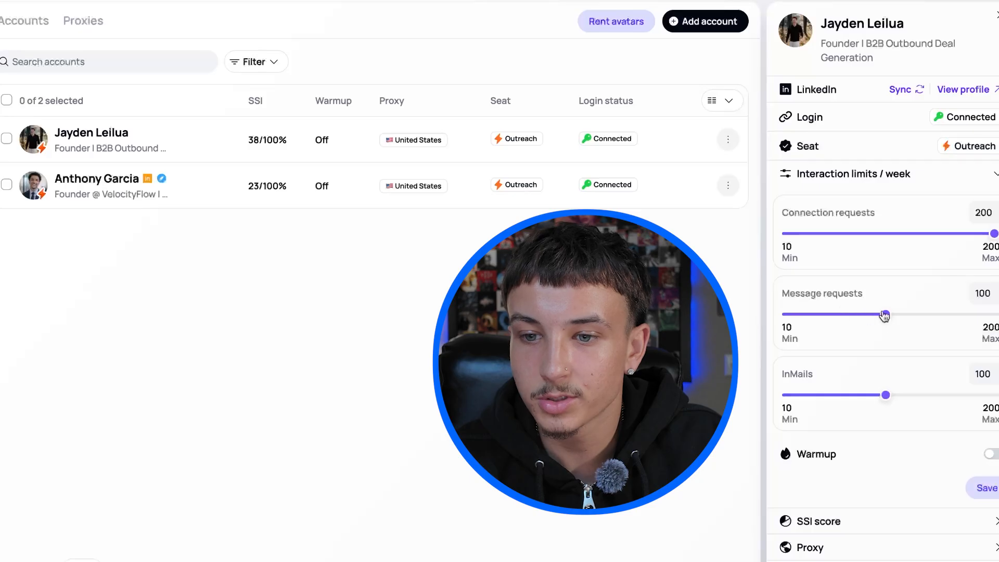
{"action": "left_click_drag", "start_coordinate": [885, 314], "coordinate": [946, 316]}
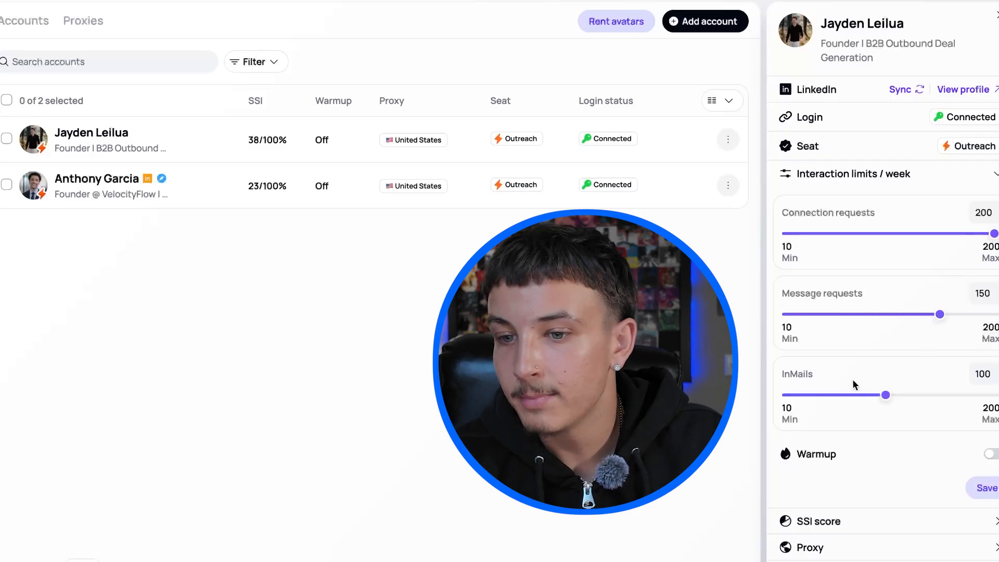
{"action": "left_click_drag", "start_coordinate": [887, 395], "coordinate": [952, 388]}
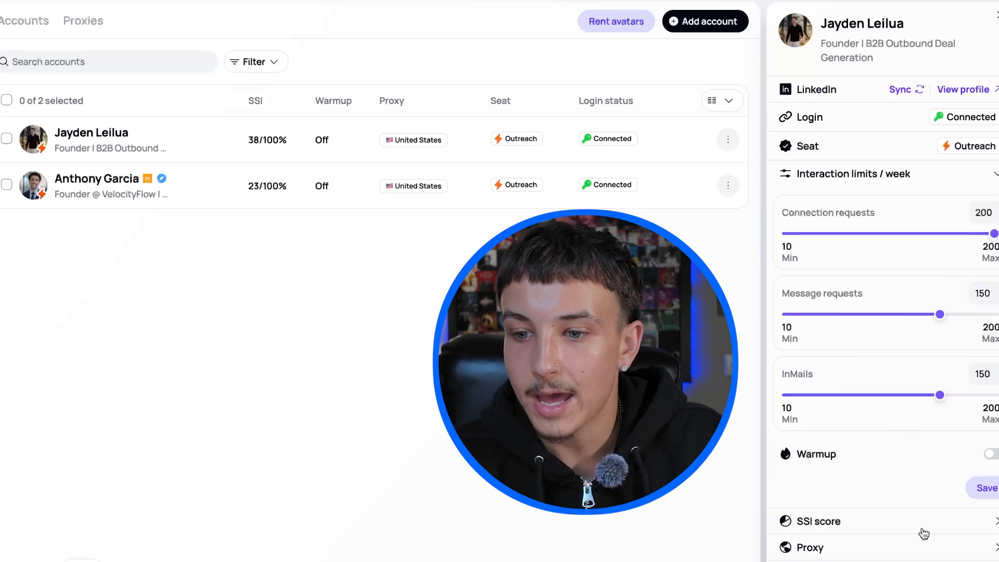
{"action": "left_click", "coordinate": [984, 487]}
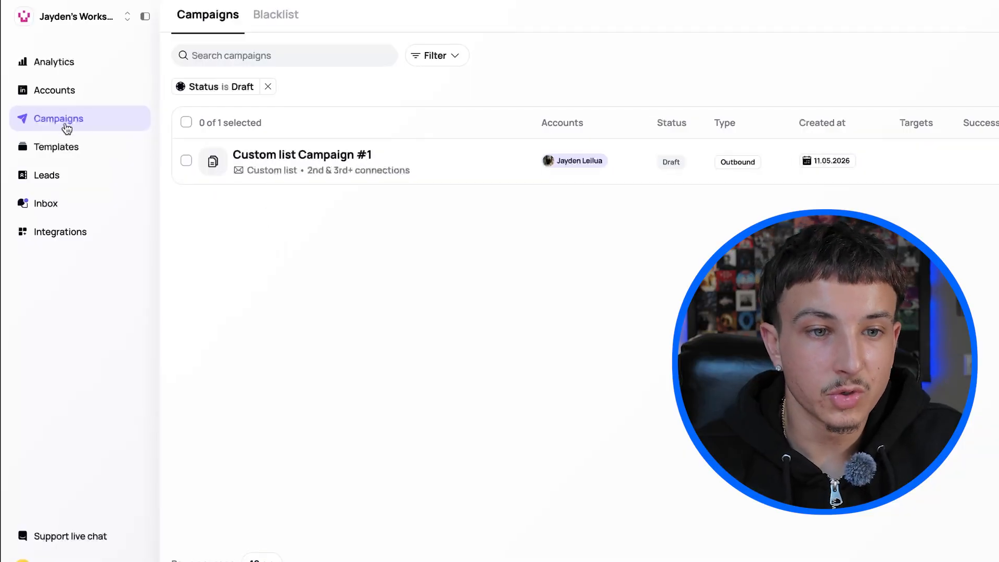
Start a new outbound campaign with Sales Navigator as the targeting source after viewing the inbound options.
{"action": "left_click", "coordinate": [69, 122]}
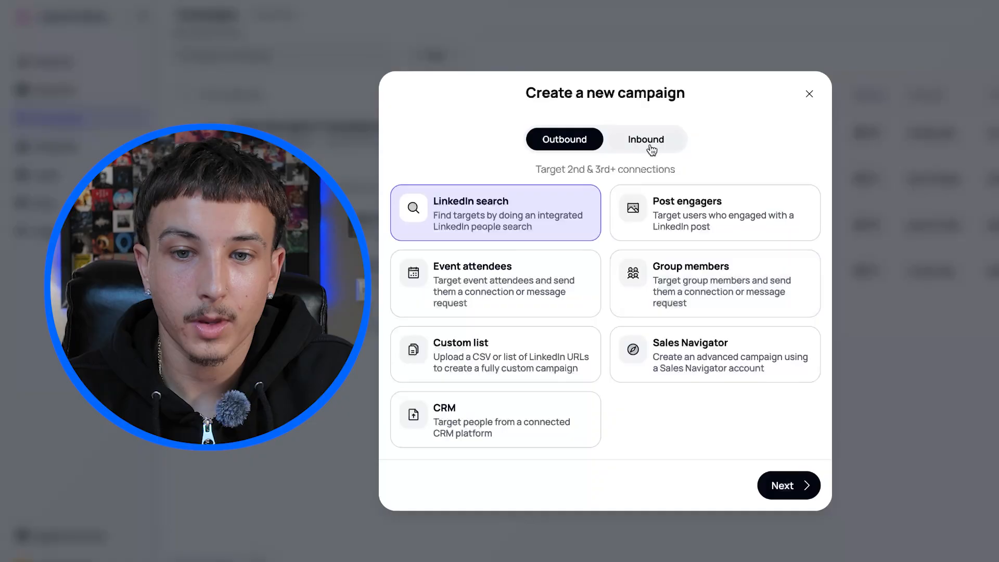
{"action": "left_click", "coordinate": [648, 147]}
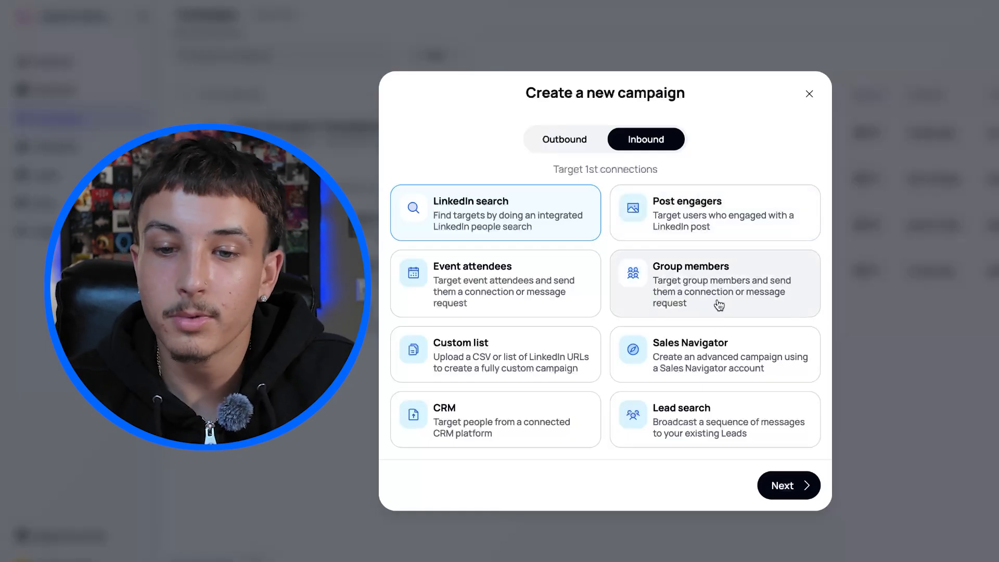
{"action": "left_click", "coordinate": [581, 150]}
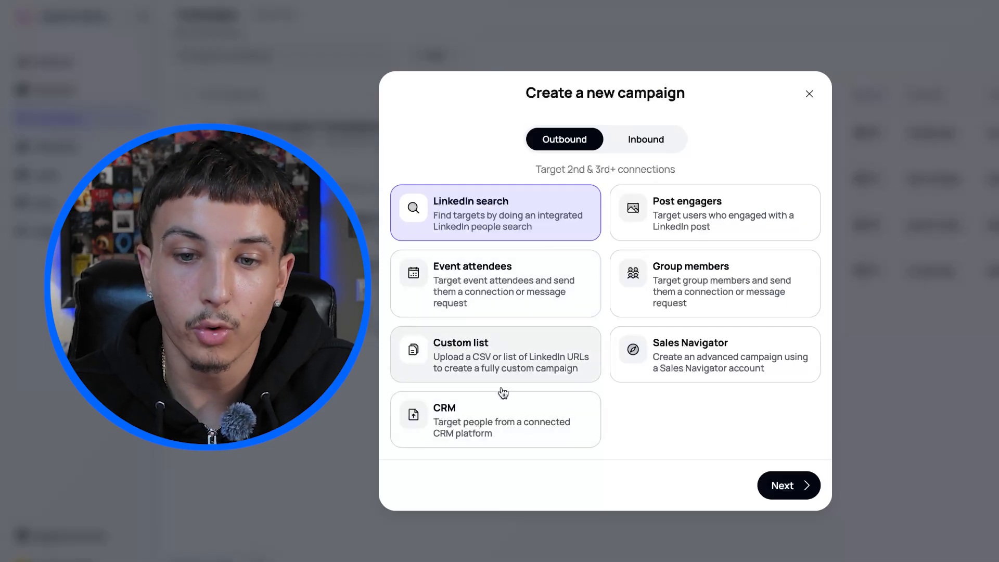
{"action": "left_click", "coordinate": [679, 379]}
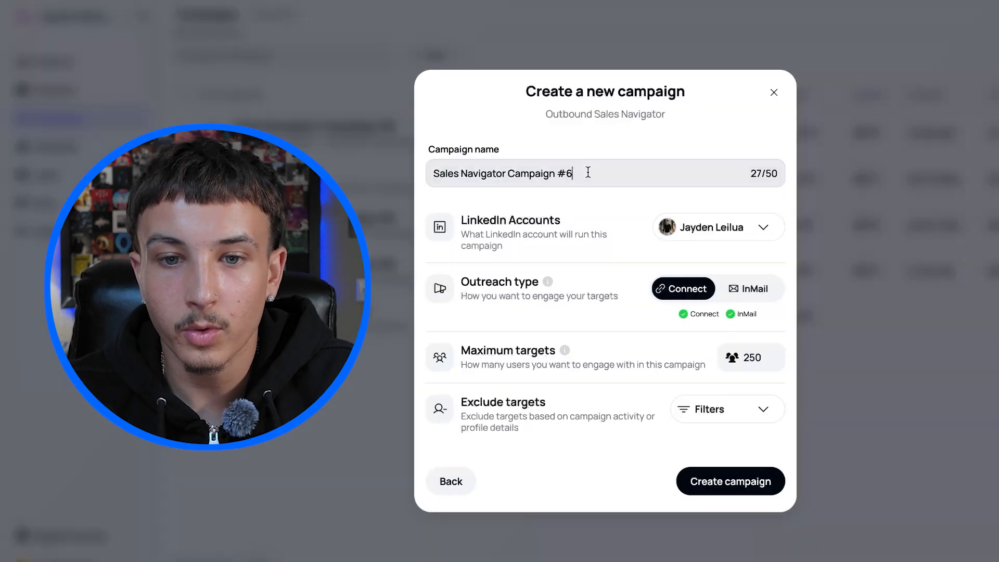
Name the campaign "staffing and recruiting" and check which LinkedIn accounts can run it.
{"action": "left_click", "coordinate": [588, 172]}
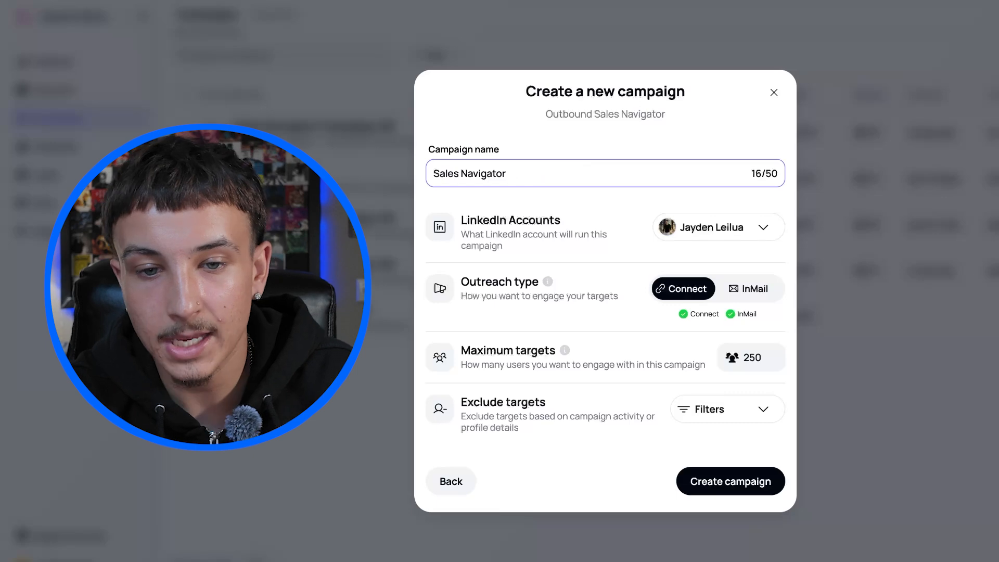
{"action": "double_click", "coordinate": [533, 288]}
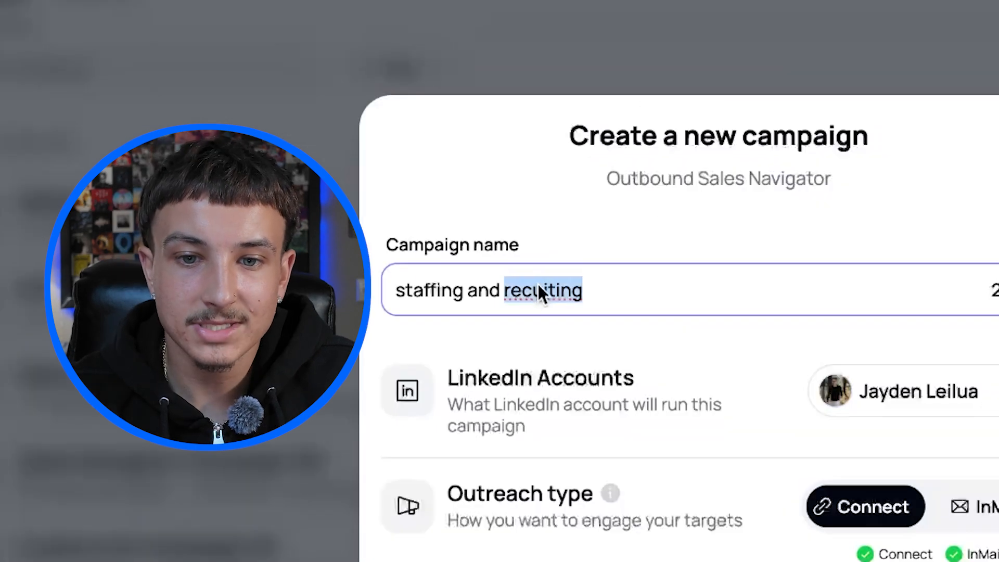
{"action": "type", "text": "recruiting"}
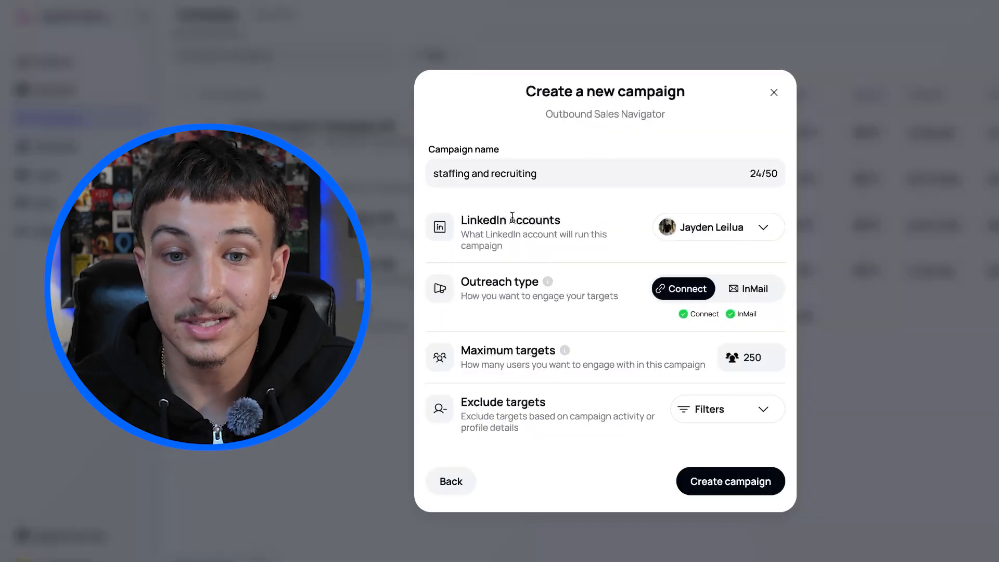
{"action": "left_click", "coordinate": [660, 228]}
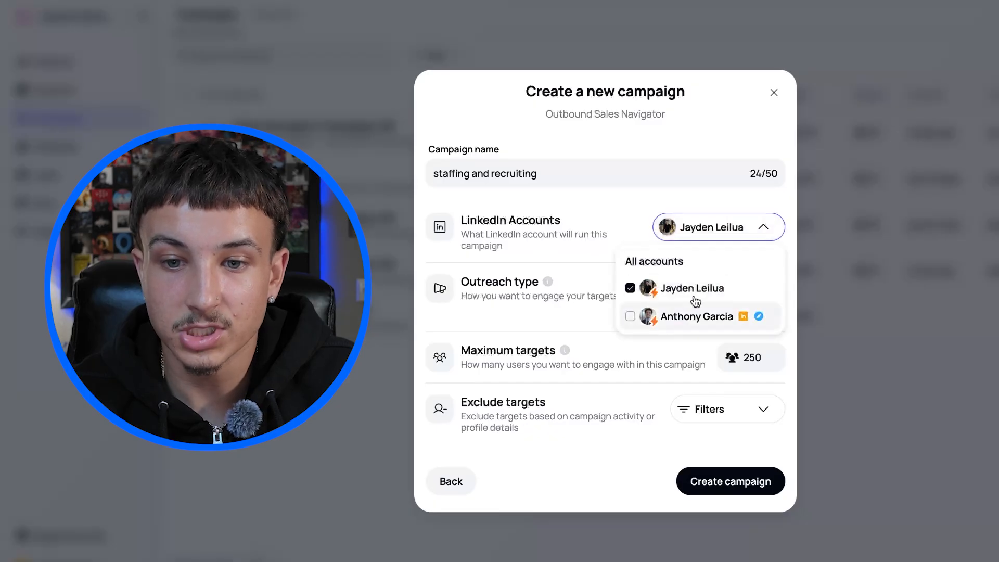
{"action": "left_click", "coordinate": [647, 206]}
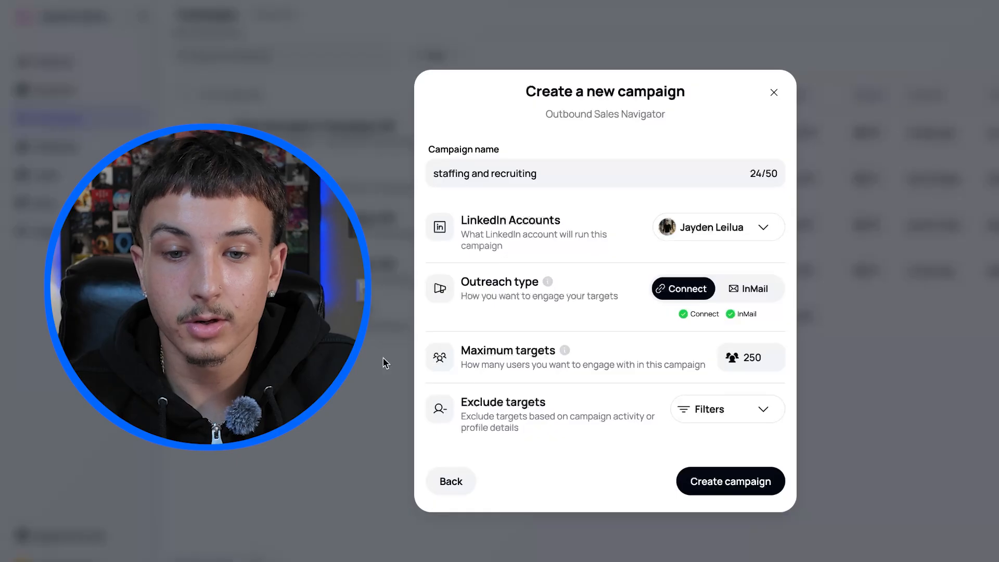
Set the campaign's maximum targets to 1999.
{"action": "left_click", "coordinate": [756, 359]}
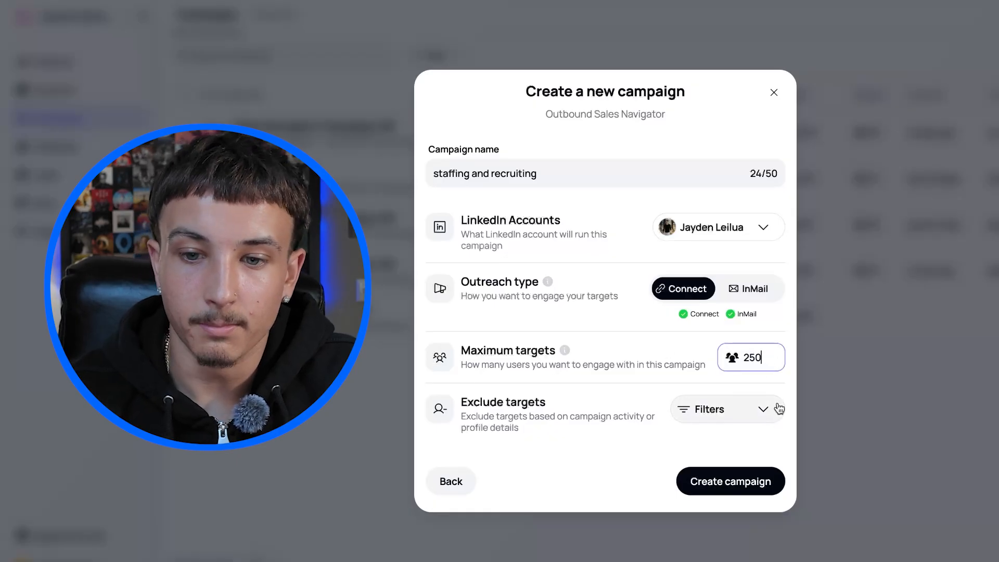
{"action": "key", "text": "BackSpace"}
{"action": "key", "text": "BackSpace"}
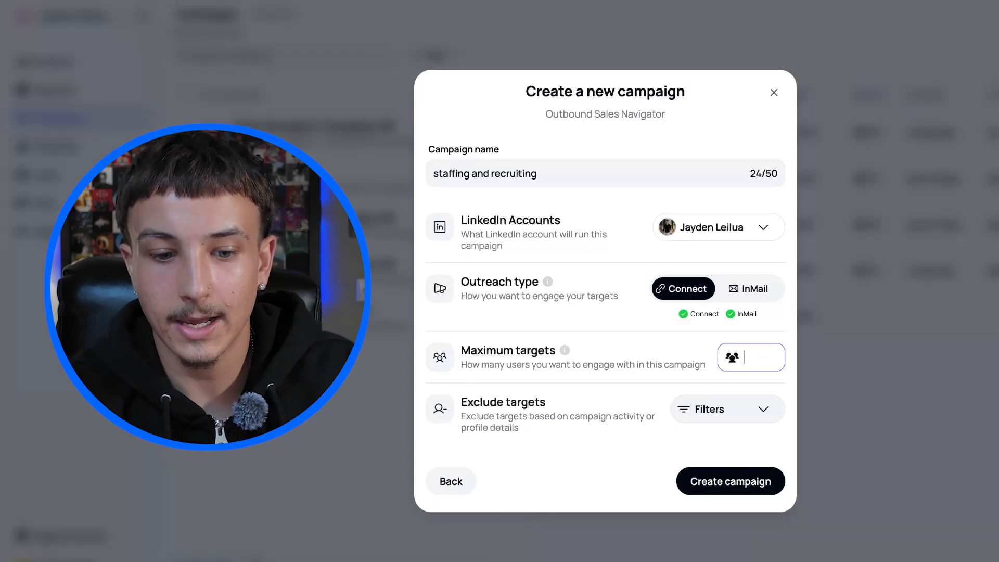
{"action": "type", "text": "1999"}
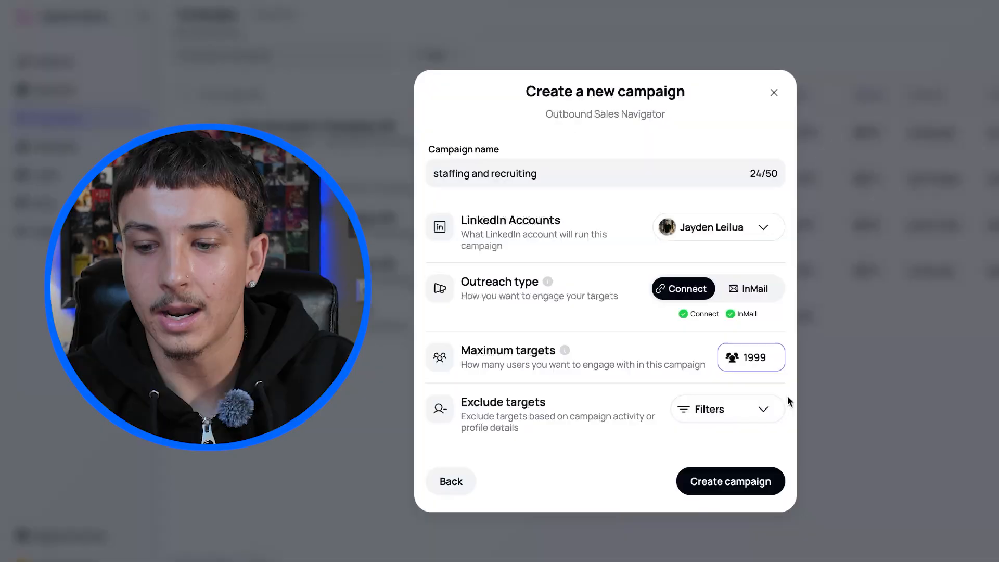
Try 2999 as the campaign's maximum targets and return the value to 1999.
{"action": "key", "text": "BackSpace"}
{"action": "key", "text": "BackSpace"}
{"action": "key", "text": "BackSpace"}
{"action": "type", "text": "2999"}
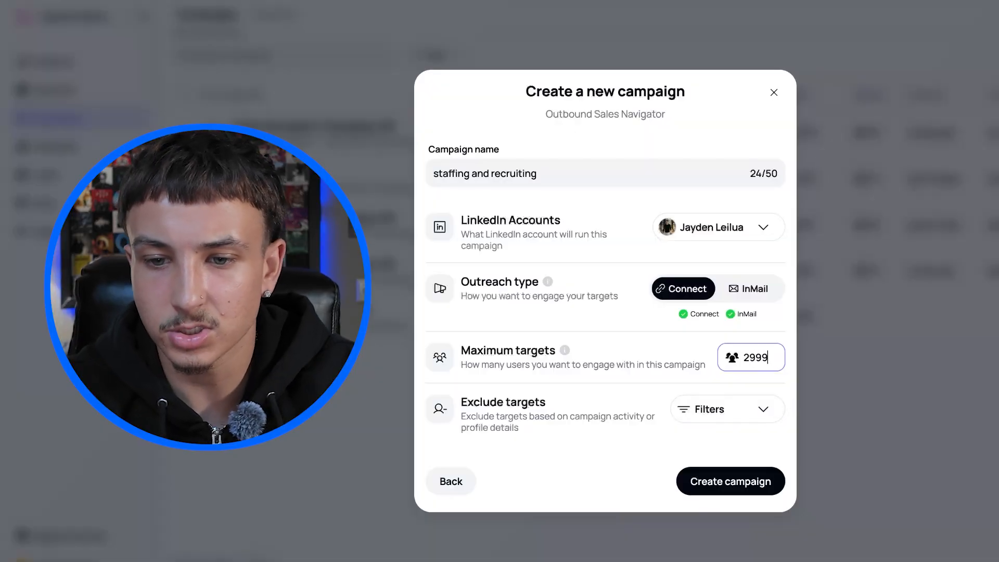
{"action": "key", "text": "BackSpace"}
{"action": "key", "text": "BackSpace"}
{"action": "key", "text": "BackSpace"}
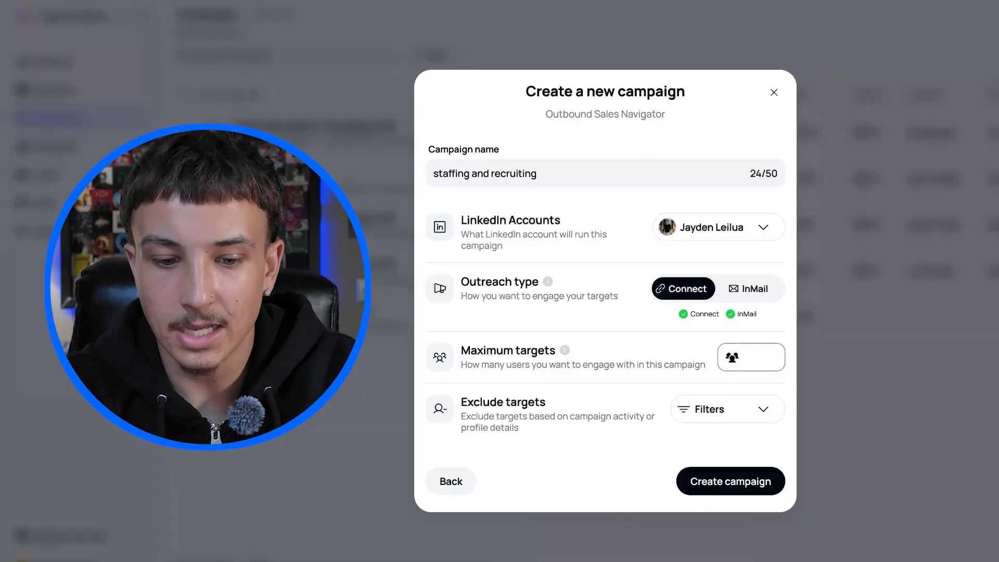
{"action": "type", "text": "999"}
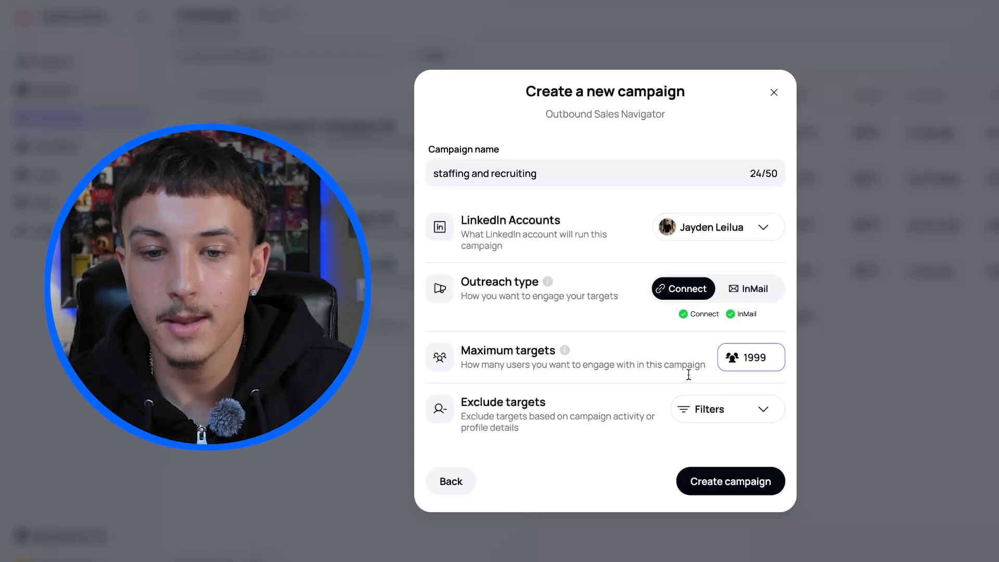
{"action": "left_click", "coordinate": [585, 446]}
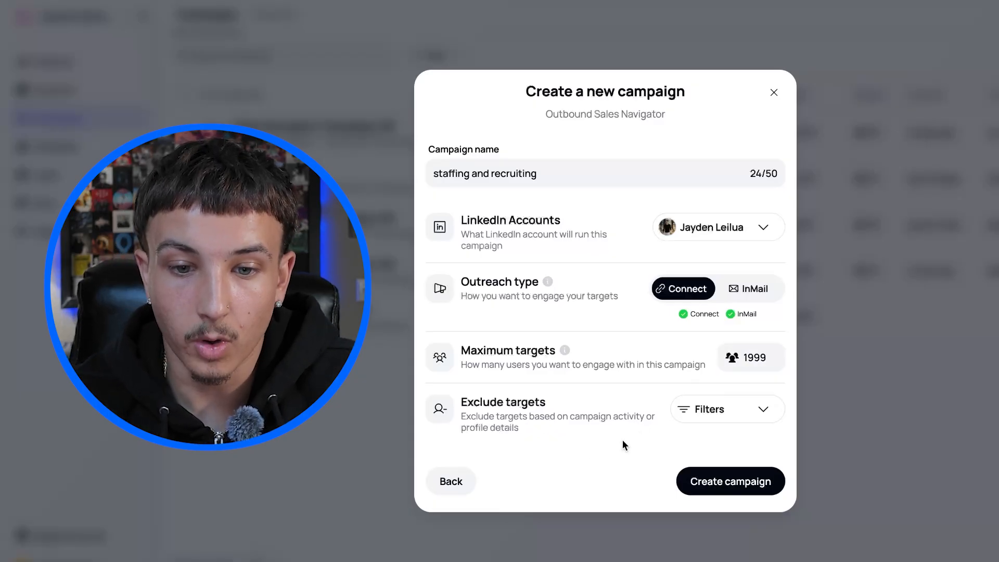
Switch the previously targeted and no profile photo exclusions off and back on in the target exclusion filters.
{"action": "left_click_drag", "start_coordinate": [492, 419], "coordinate": [653, 428]}
{"action": "left_click", "coordinate": [608, 447]}
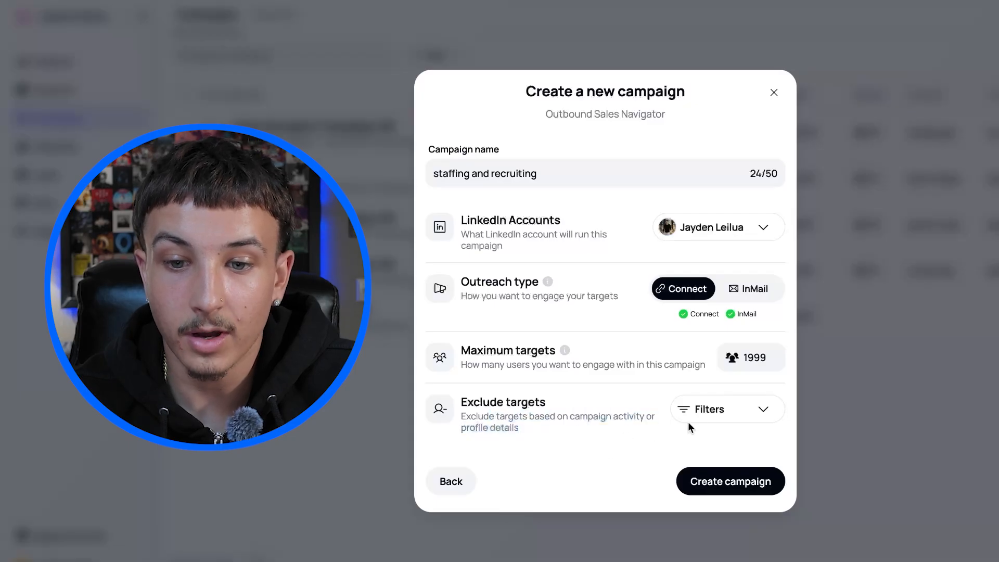
{"action": "left_click", "coordinate": [689, 419]}
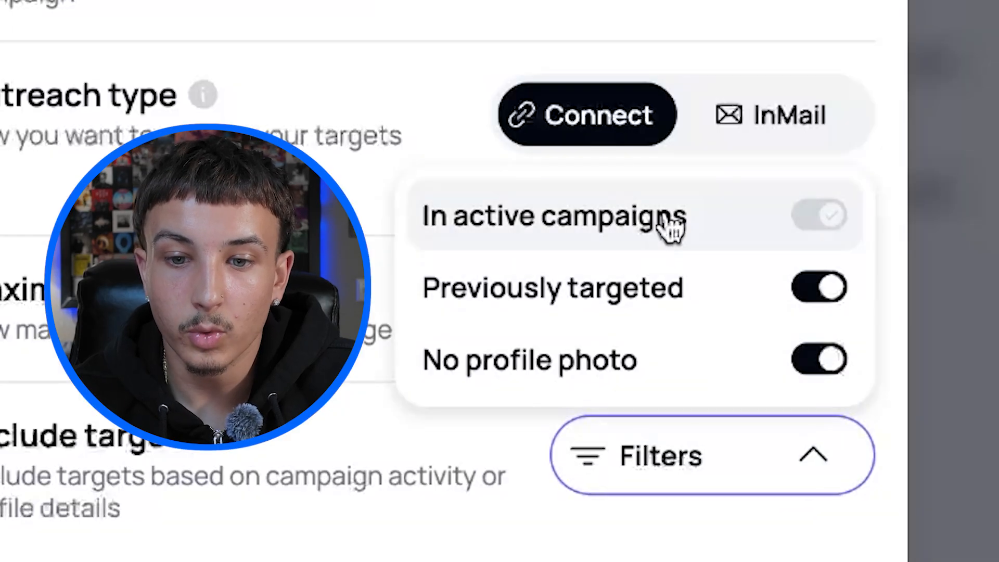
{"action": "left_click", "coordinate": [796, 290]}
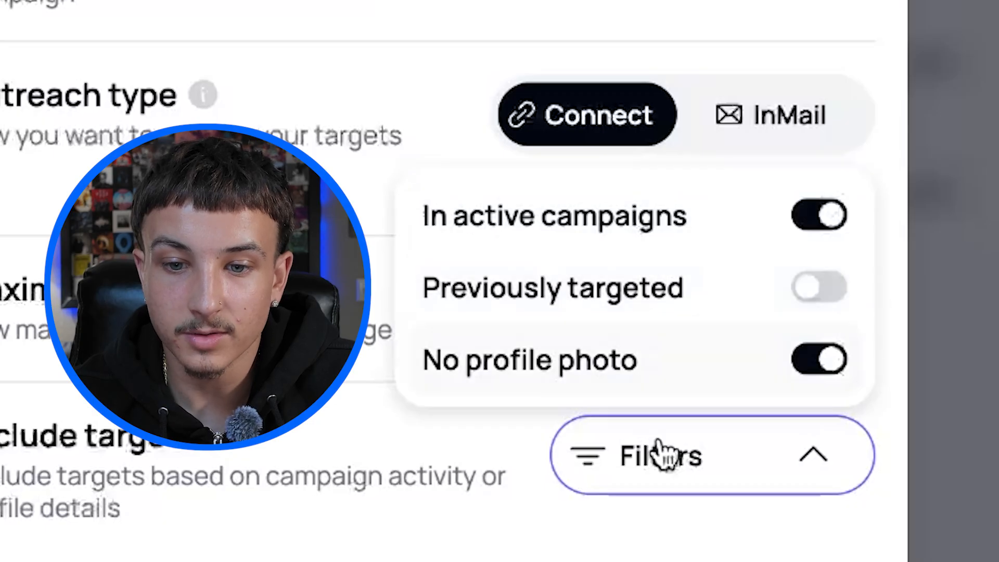
{"action": "left_click", "coordinate": [835, 359]}
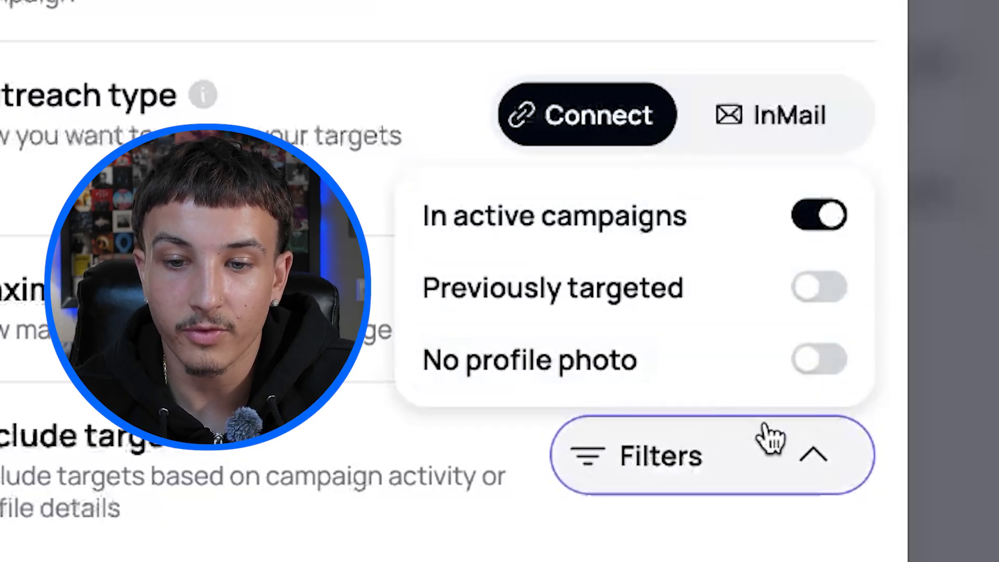
{"action": "left_click", "coordinate": [832, 351]}
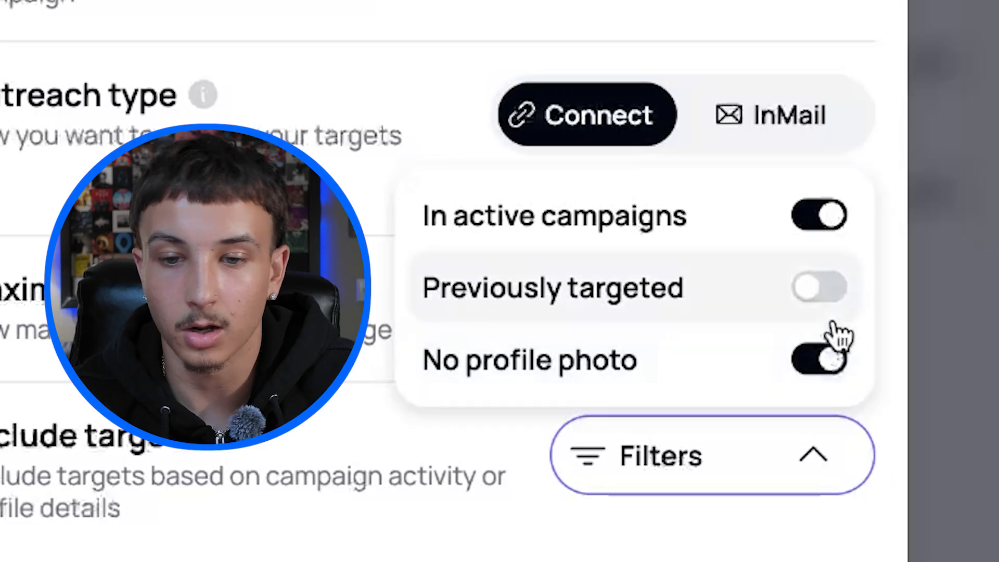
{"action": "left_click", "coordinate": [832, 285]}
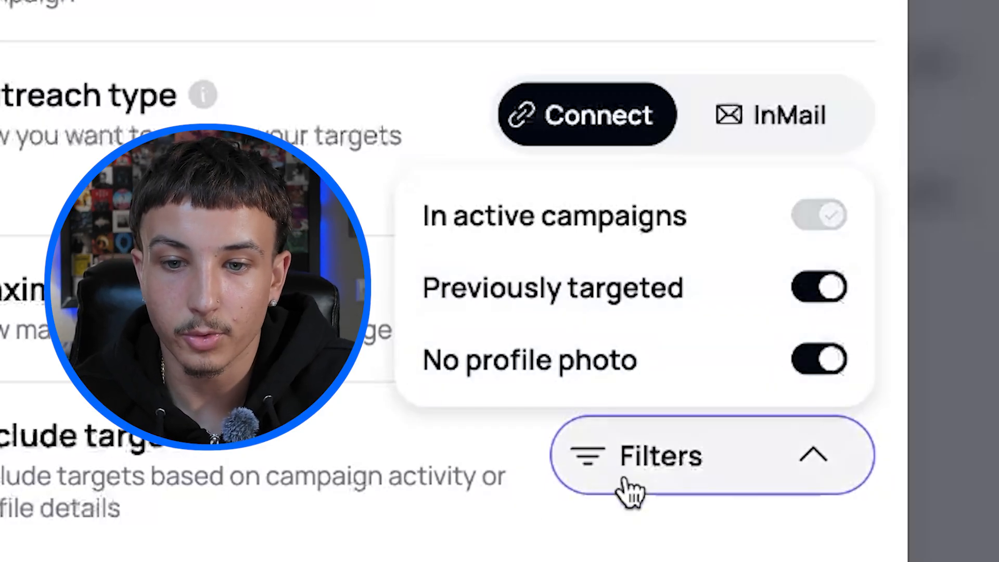
{"action": "left_click", "coordinate": [629, 475]}
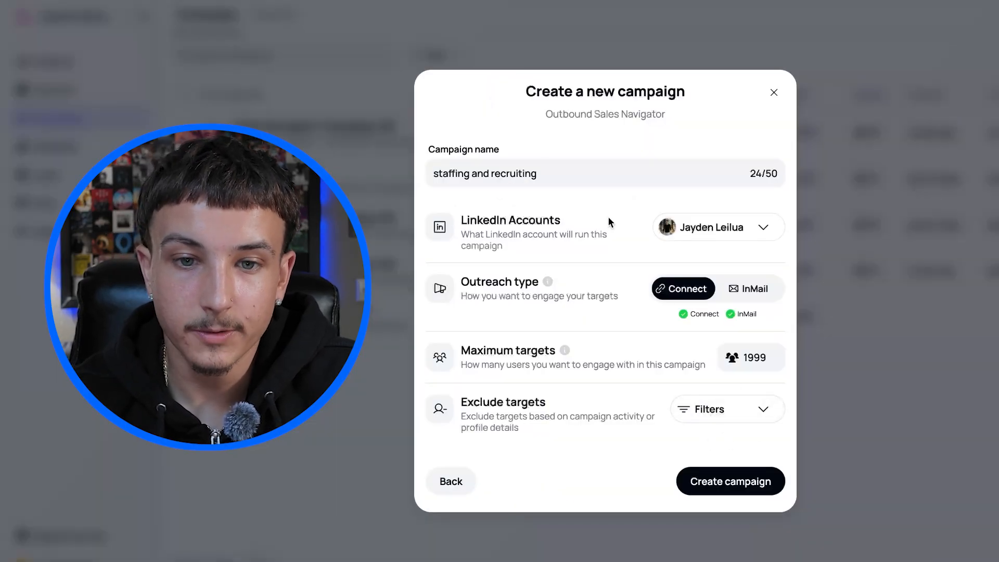
Create the campaign and look over the current company and company headcount targeting filters.
{"action": "left_click", "coordinate": [731, 489]}
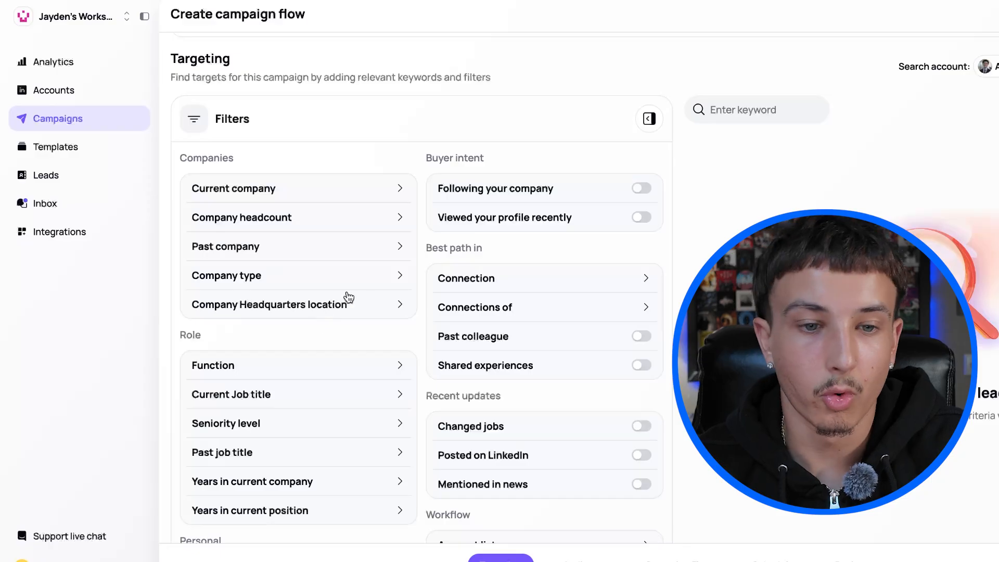
{"action": "left_click", "coordinate": [402, 188]}
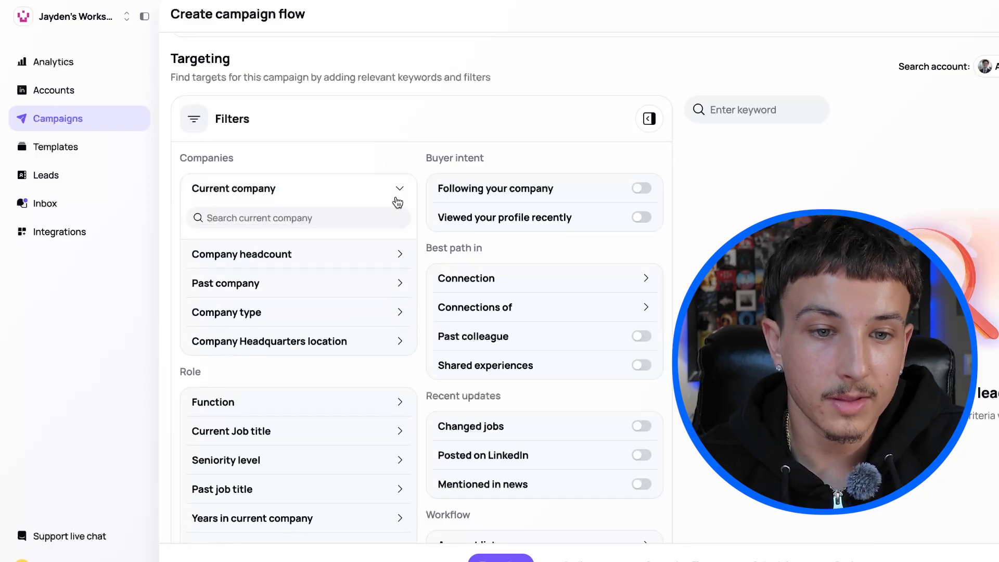
{"action": "left_click", "coordinate": [400, 190]}
{"action": "left_click", "coordinate": [400, 218]}
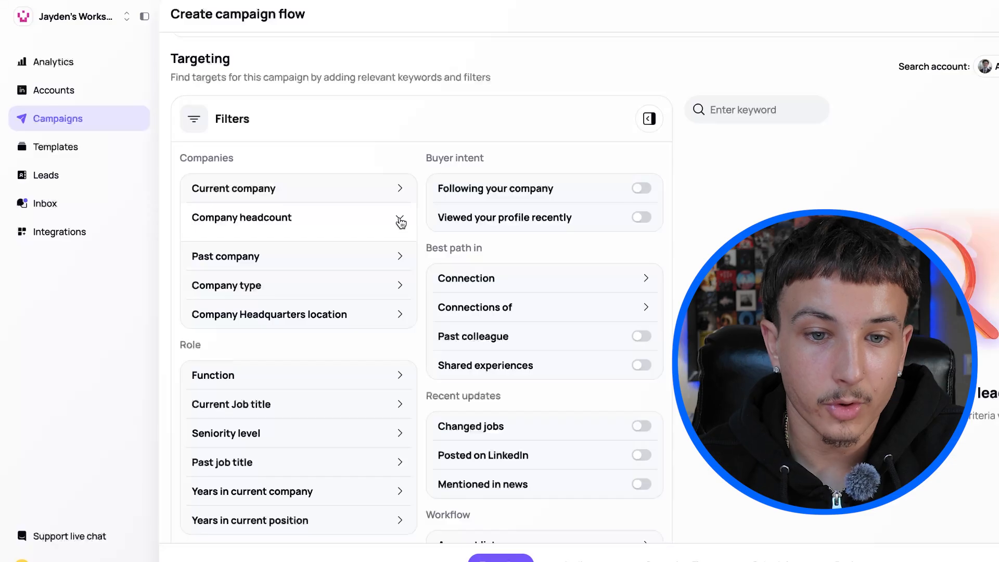
{"action": "scroll", "coordinate": [346, 296], "scroll_direction": "down", "scroll_amount": 1}
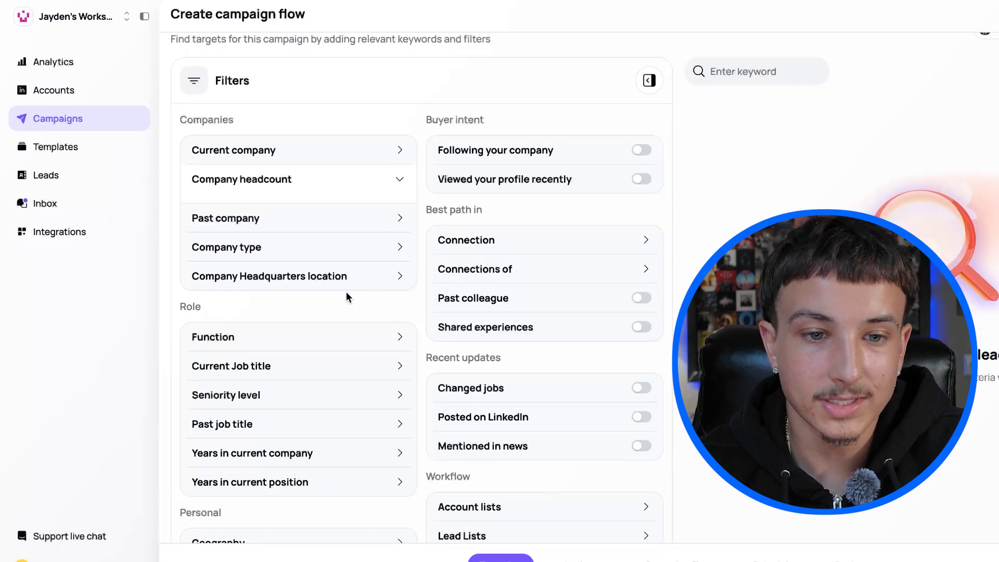
{"action": "scroll", "coordinate": [338, 238], "scroll_direction": "down", "scroll_amount": 1}
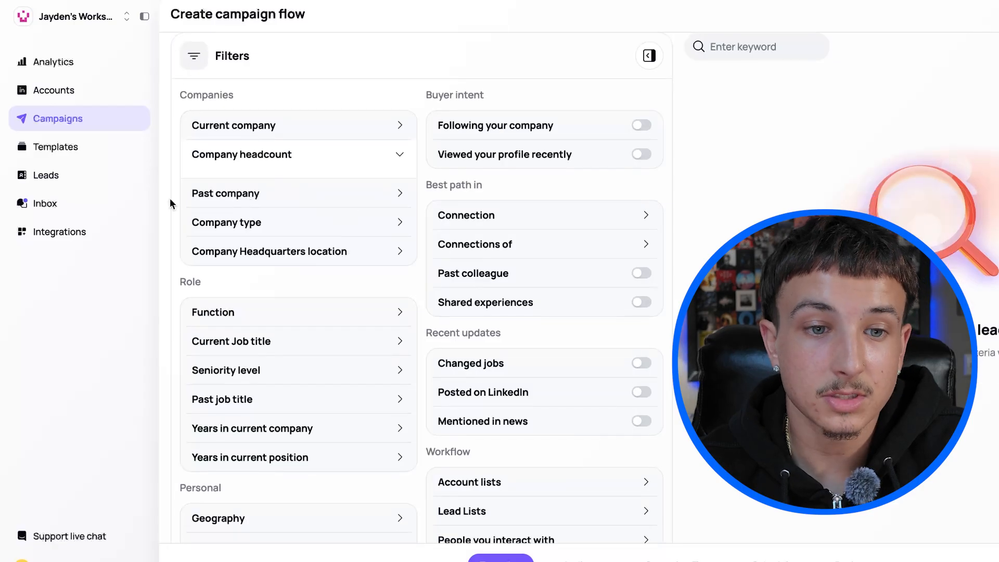
Review the past company, company headcount and company type filters without choosing any values.
{"action": "left_click", "coordinate": [399, 193]}
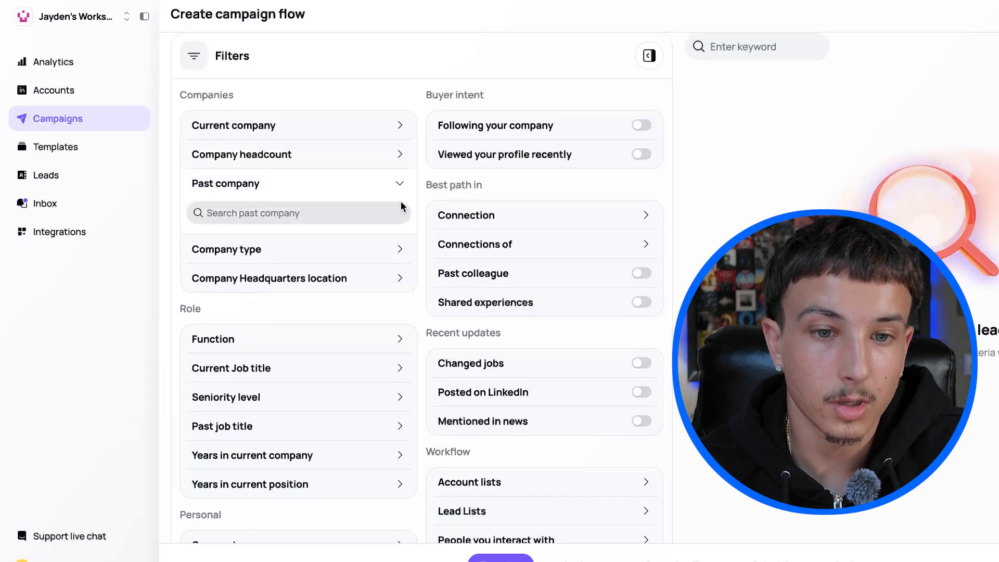
{"action": "left_click", "coordinate": [399, 186]}
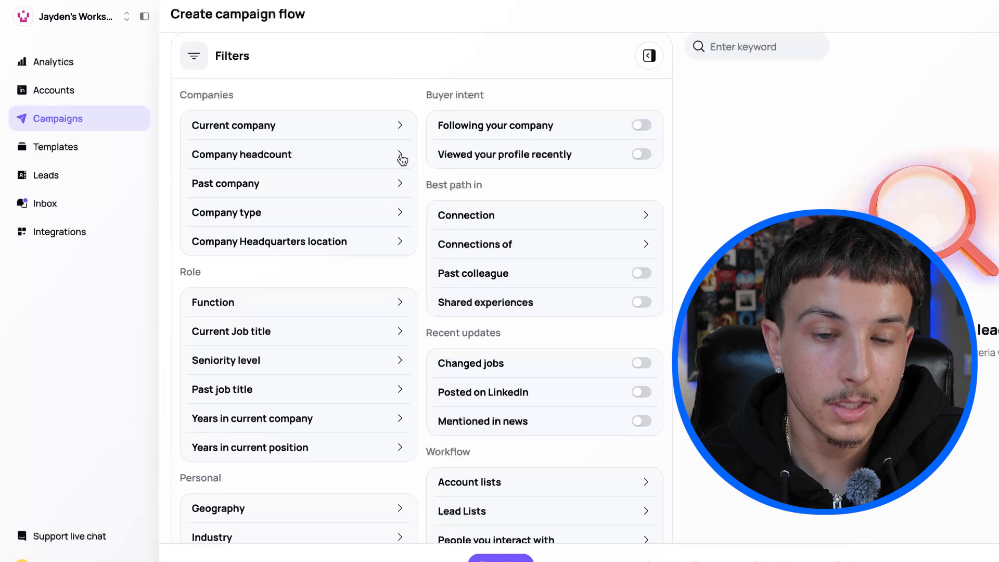
{"action": "left_click", "coordinate": [401, 156]}
{"action": "scroll", "coordinate": [401, 174], "scroll_direction": "down", "scroll_amount": 1}
{"action": "left_click", "coordinate": [402, 198]}
{"action": "left_click", "coordinate": [396, 235]}
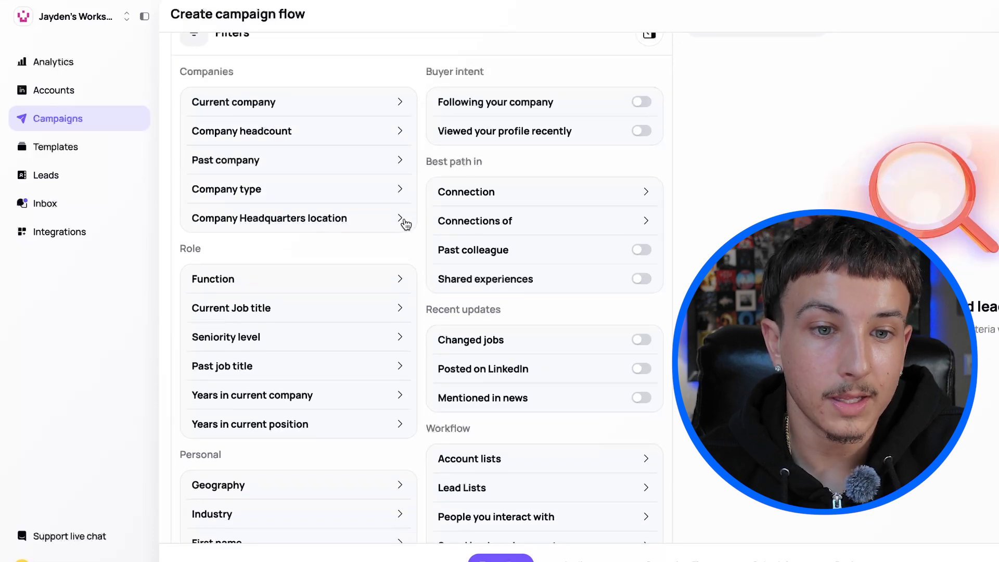
Search the company headquarters location filter for "united" and include United States.
{"action": "left_click", "coordinate": [403, 219]}
{"action": "type", "text": "u"}
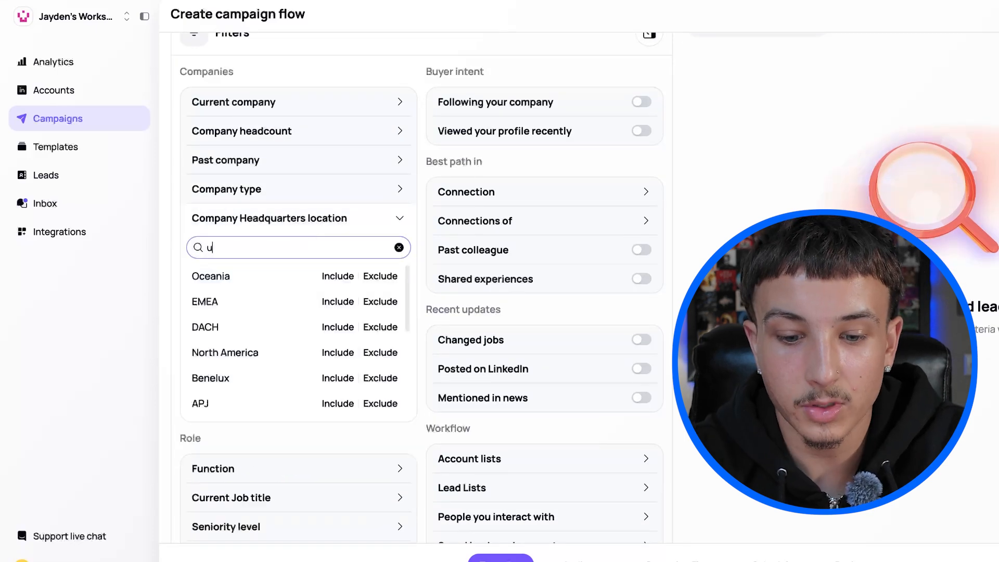
{"action": "type", "text": "nited"}
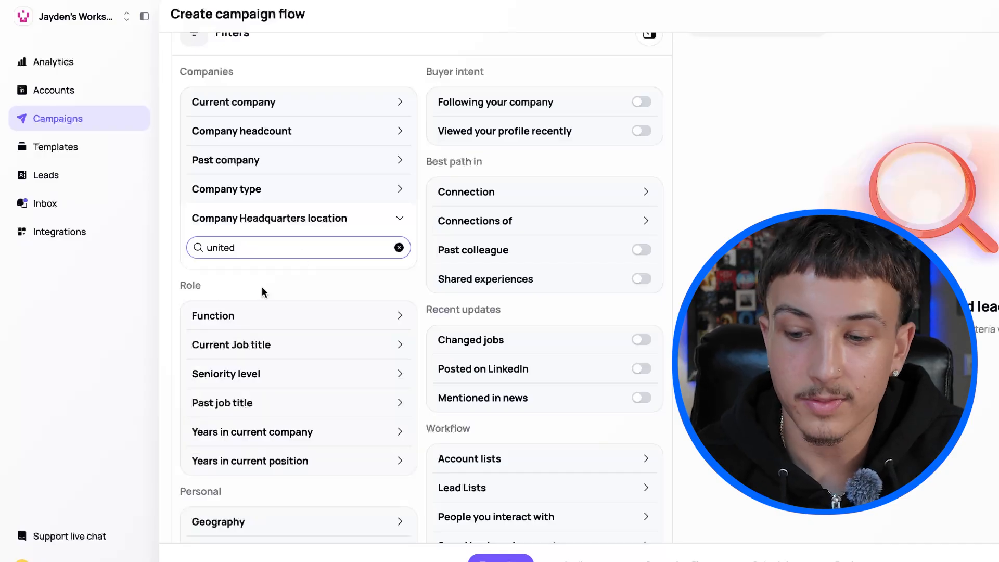
{"action": "key", "text": "BackSpace"}
{"action": "key", "text": "BackSpace"}
{"action": "key", "text": "BackSpace"}
{"action": "key", "text": "BackSpace"}
{"action": "key", "text": "BackSpace"}
{"action": "key", "text": "BackSpace"}
{"action": "type", "text": "united"}
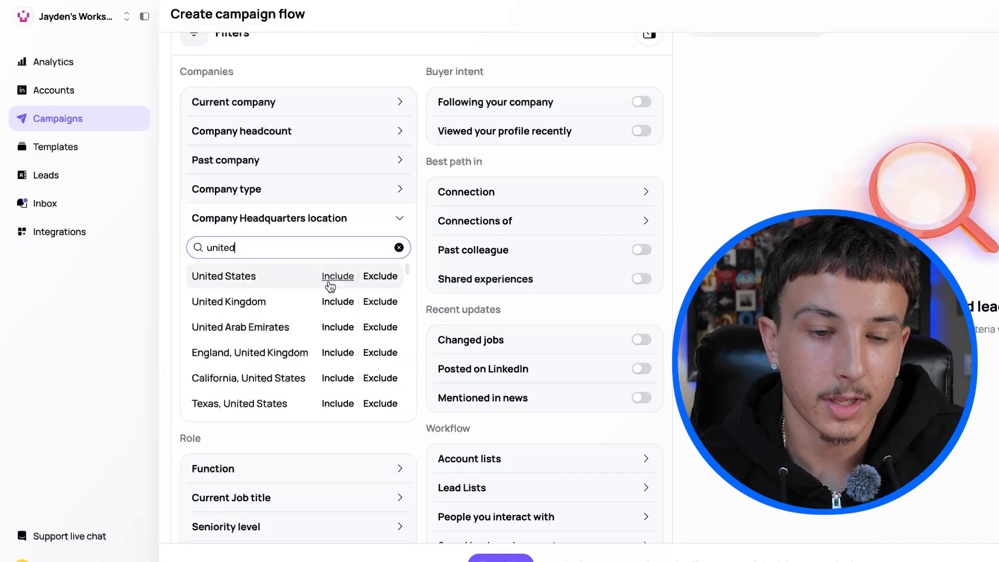
{"action": "left_click", "coordinate": [337, 276]}
{"action": "left_click", "coordinate": [384, 208]}
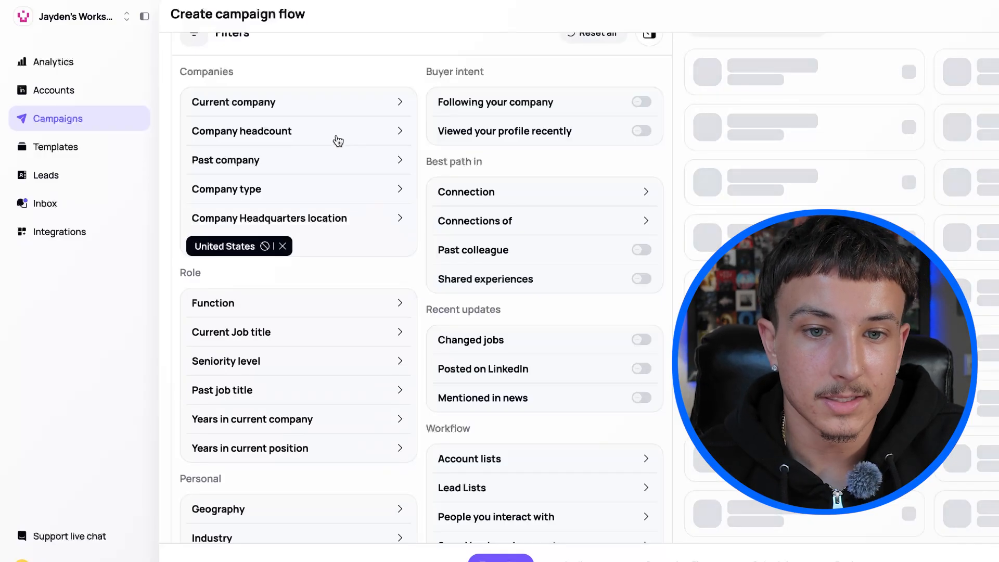
Limit the company headcount filter to 1-10 and browse the function filter's options.
{"action": "left_click", "coordinate": [403, 140]}
{"action": "scroll", "coordinate": [312, 208], "scroll_direction": "up", "scroll_amount": 1}
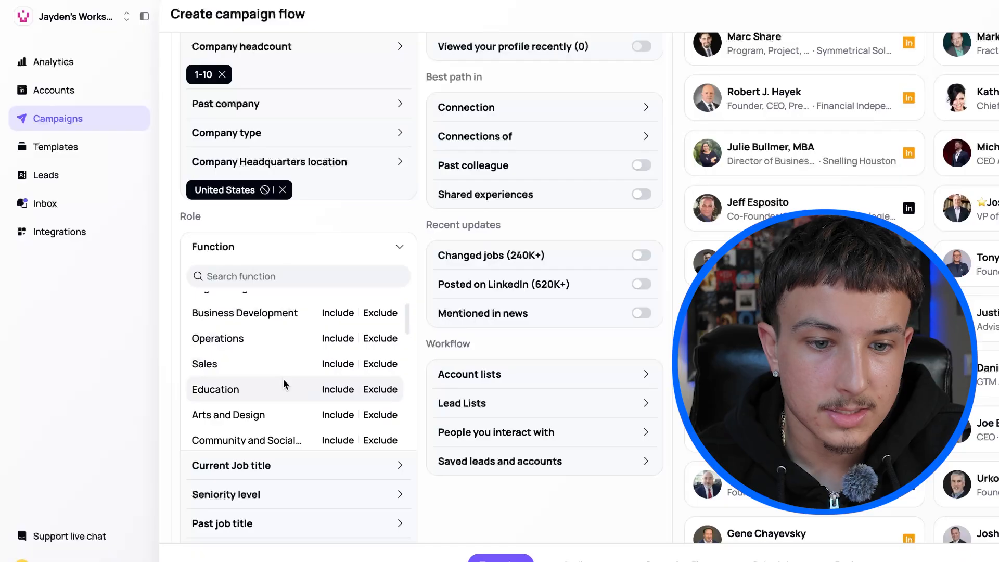
{"action": "scroll", "coordinate": [283, 384], "scroll_direction": "down", "scroll_amount": 5}
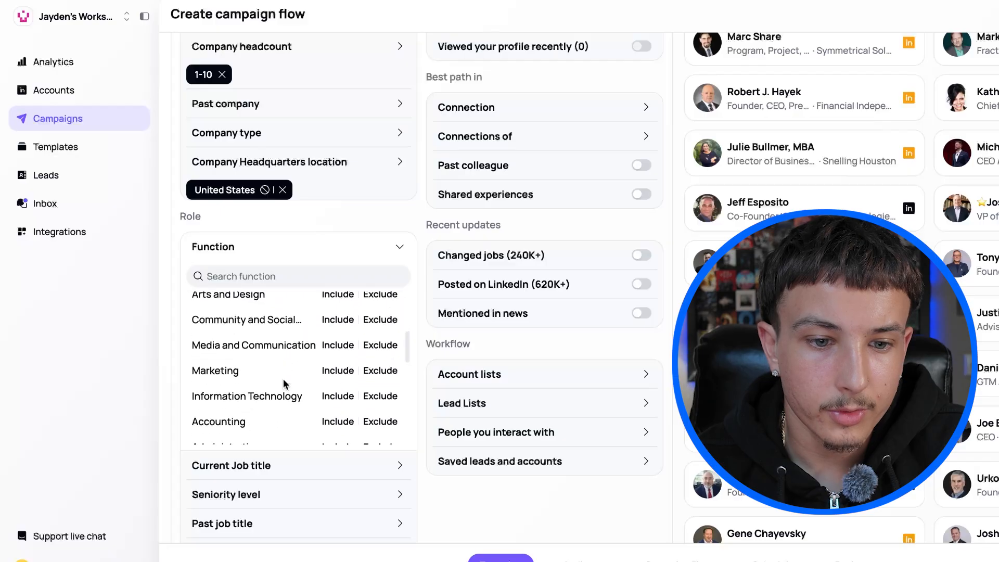
{"action": "left_click", "coordinate": [420, 352]}
{"action": "scroll", "coordinate": [298, 341], "scroll_direction": "down", "scroll_amount": 2}
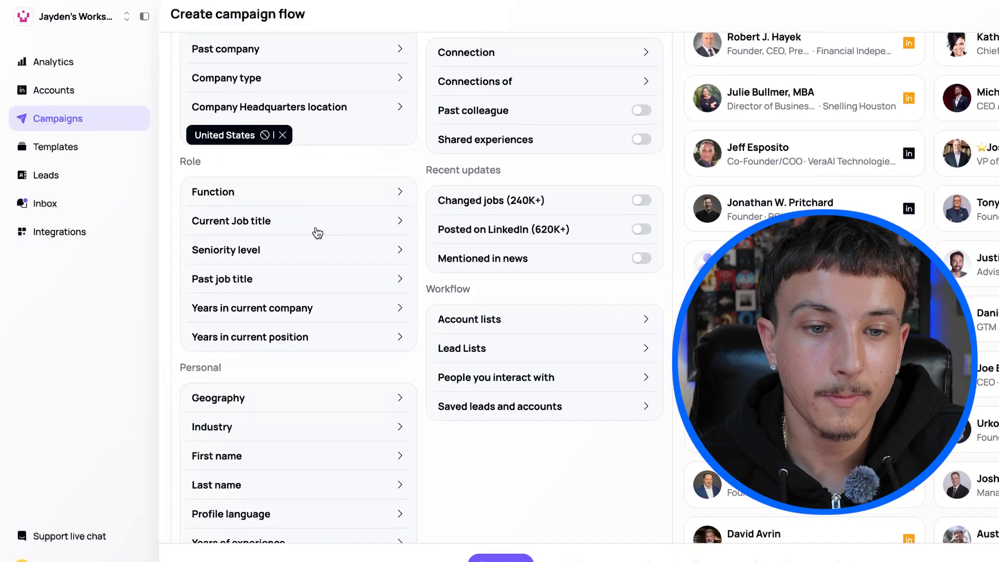
Search current job titles for "founder" and include both Founder and Co-Founder.
{"action": "left_click", "coordinate": [324, 225]}
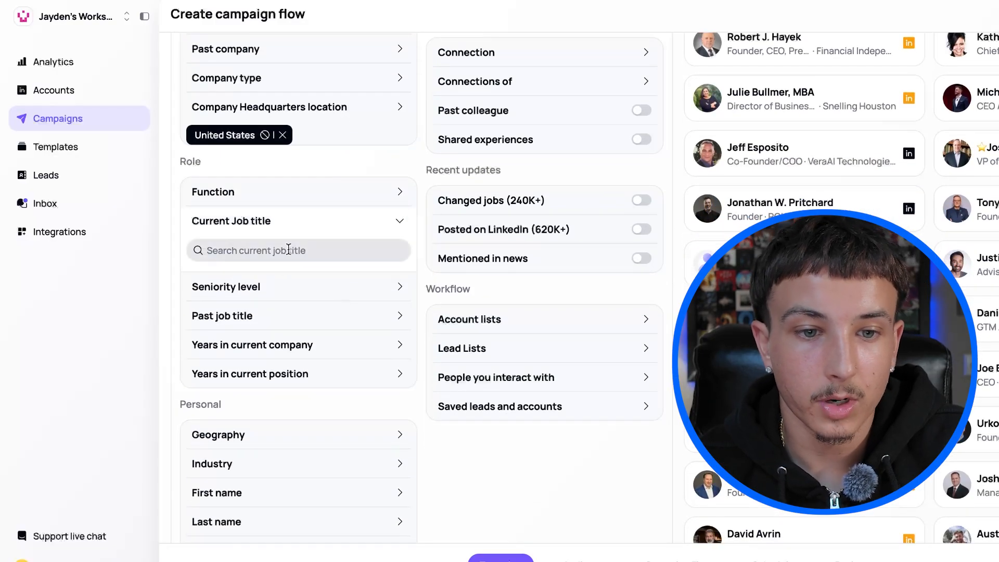
{"action": "type", "text": "founder"}
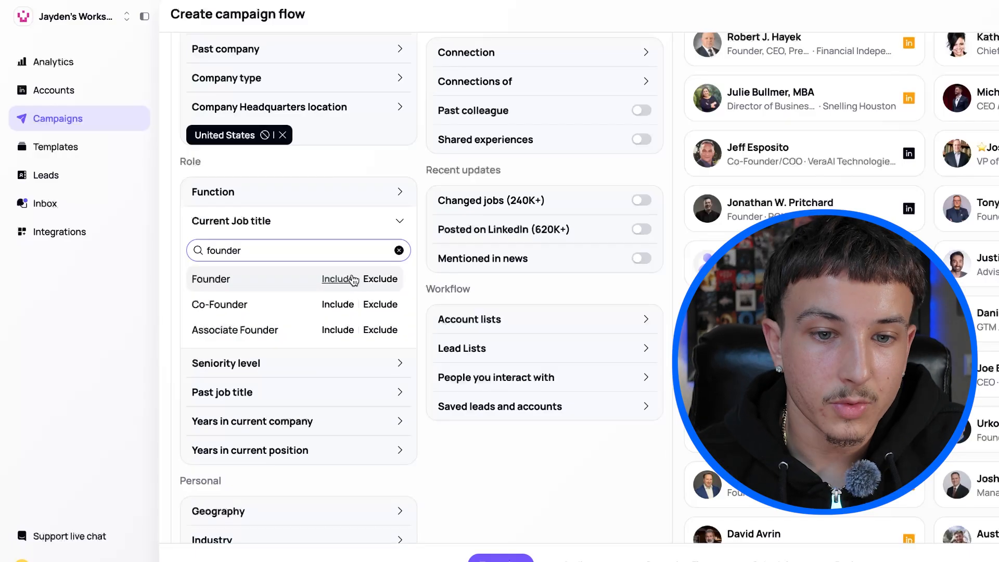
{"action": "left_click", "coordinate": [348, 279]}
{"action": "left_click", "coordinate": [299, 278]}
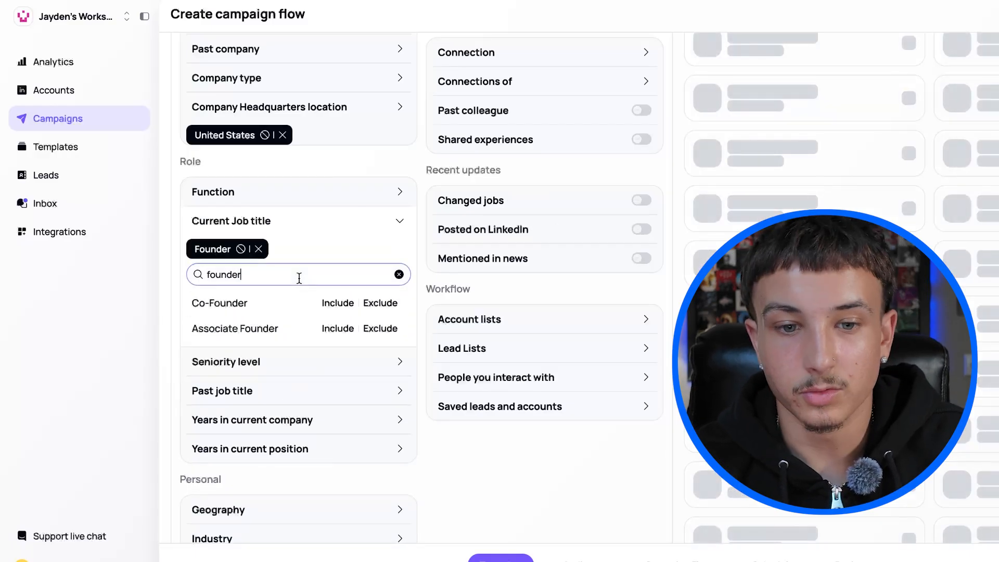
{"action": "left_click", "coordinate": [338, 303]}
{"action": "scroll", "coordinate": [291, 234], "scroll_direction": "down", "scroll_amount": 3}
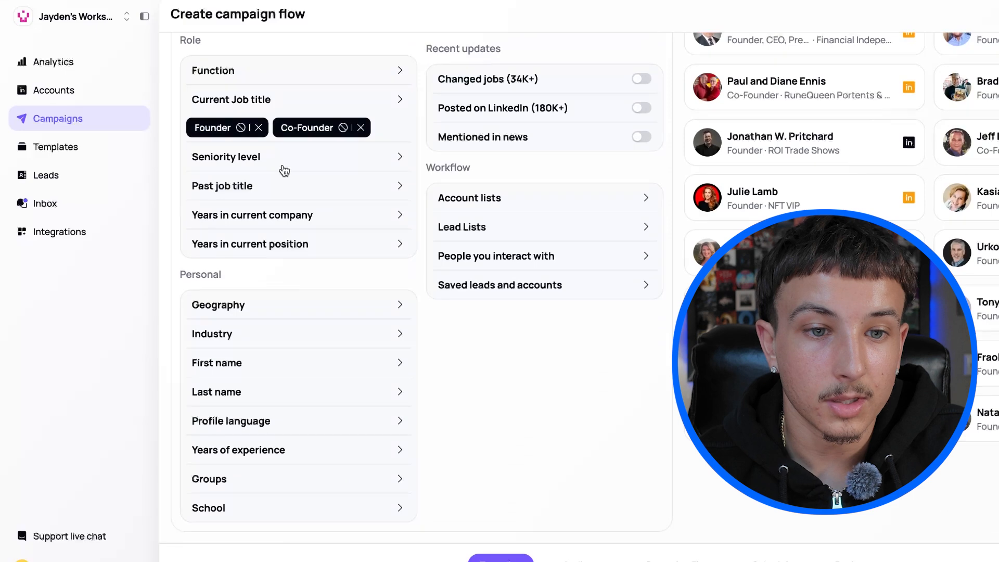
Review the seniority level and past job title filters in the role section.
{"action": "left_click", "coordinate": [387, 168]}
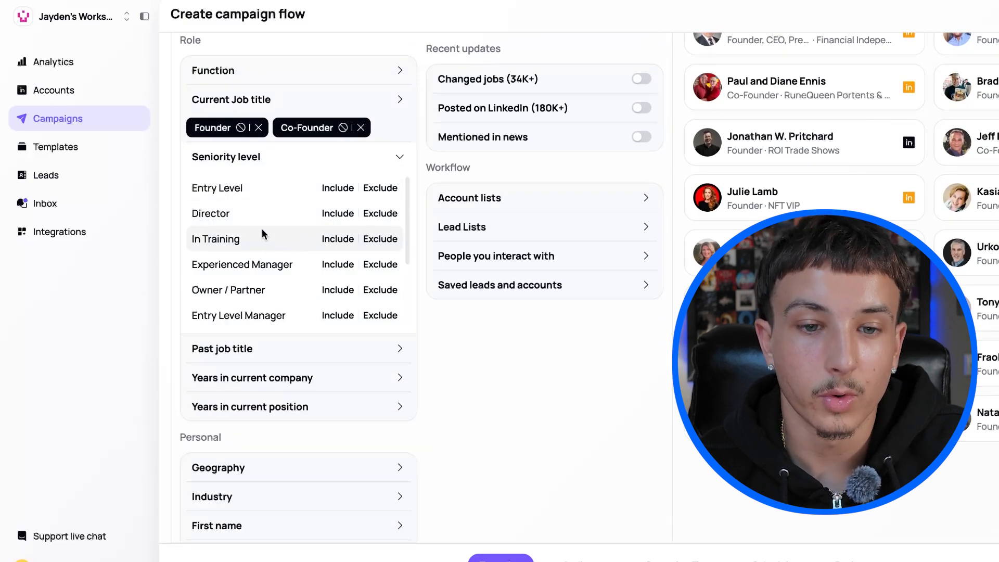
{"action": "left_click", "coordinate": [404, 160]}
{"action": "left_click", "coordinate": [281, 190]}
{"action": "left_click", "coordinate": [398, 186]}
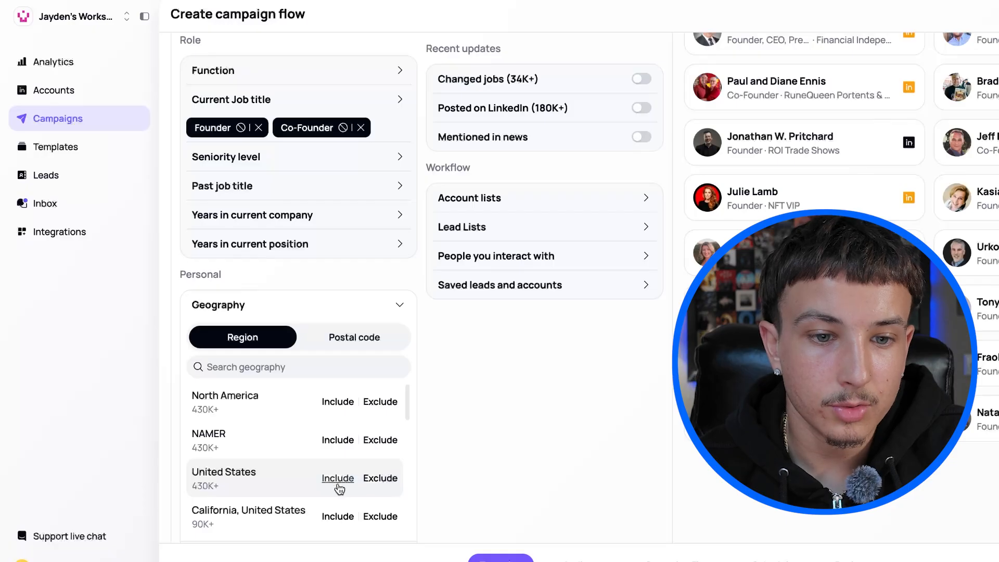
Include United States in the personal geography filter.
{"action": "left_click", "coordinate": [338, 478]}
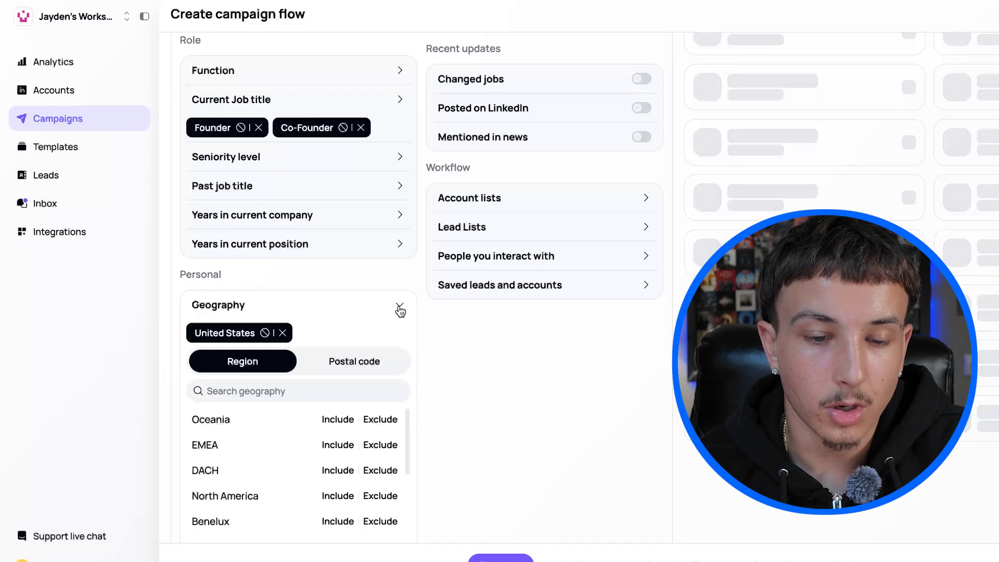
{"action": "left_click", "coordinate": [399, 307]}
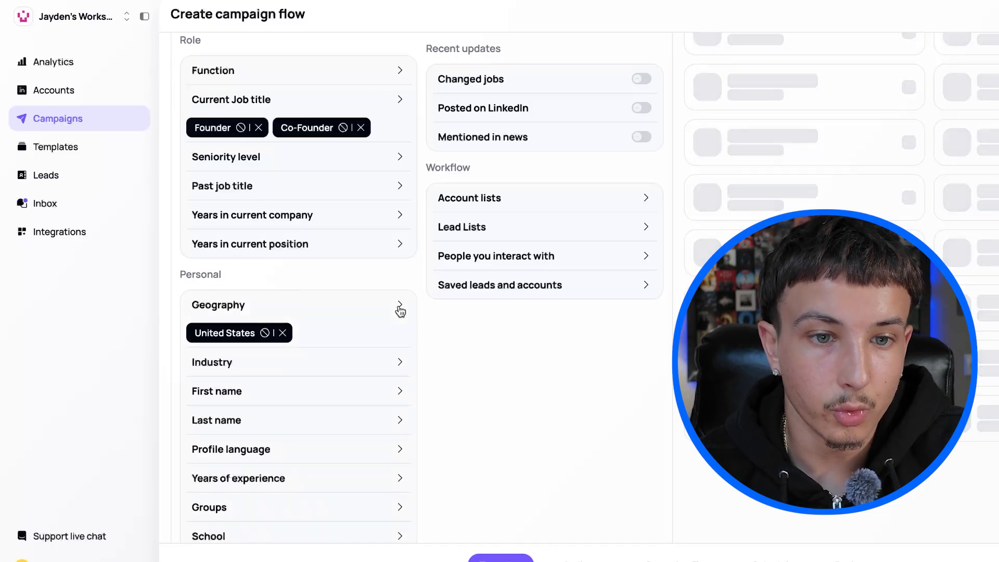
Browse the industry filter, search it for "staffing" and include Staffing and Recruiting.
{"action": "scroll", "coordinate": [323, 372], "scroll_direction": "down", "scroll_amount": 1}
{"action": "left_click", "coordinate": [397, 341]}
{"action": "scroll", "coordinate": [279, 469], "scroll_direction": "down", "scroll_amount": 6}
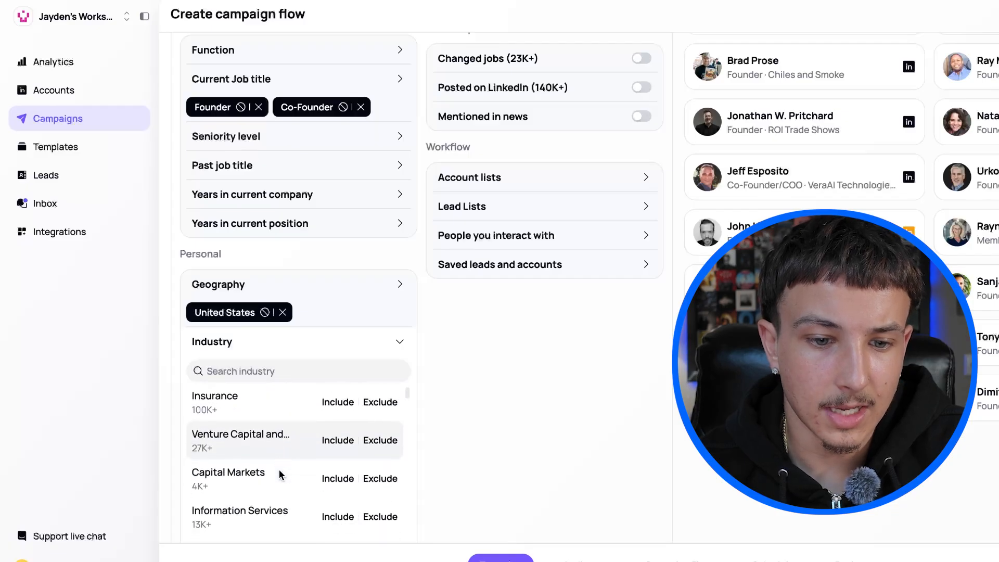
{"action": "scroll", "coordinate": [279, 469], "scroll_direction": "down", "scroll_amount": 4}
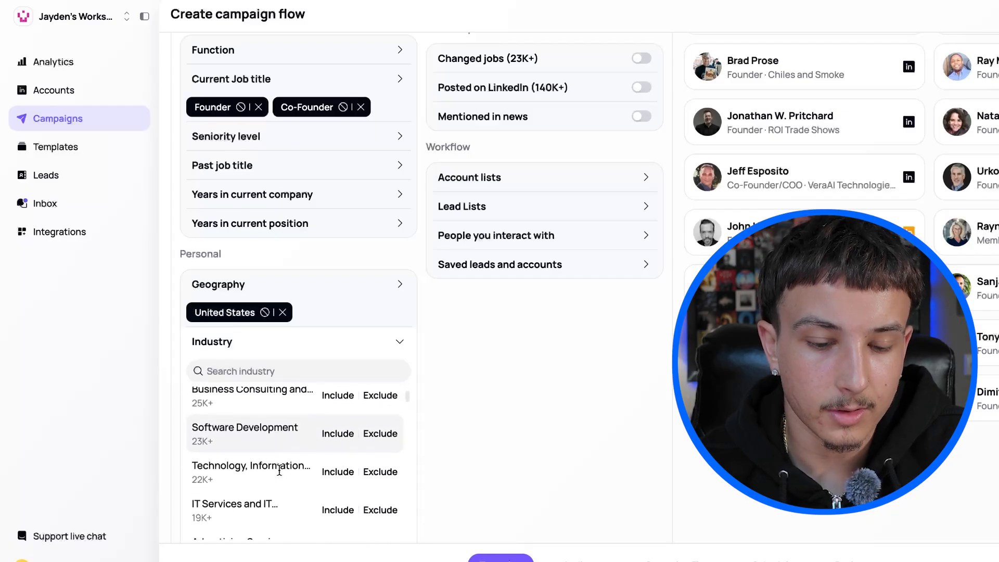
{"action": "scroll", "coordinate": [279, 469], "scroll_direction": "down", "scroll_amount": 2}
{"action": "scroll", "coordinate": [275, 447], "scroll_direction": "down", "scroll_amount": 2}
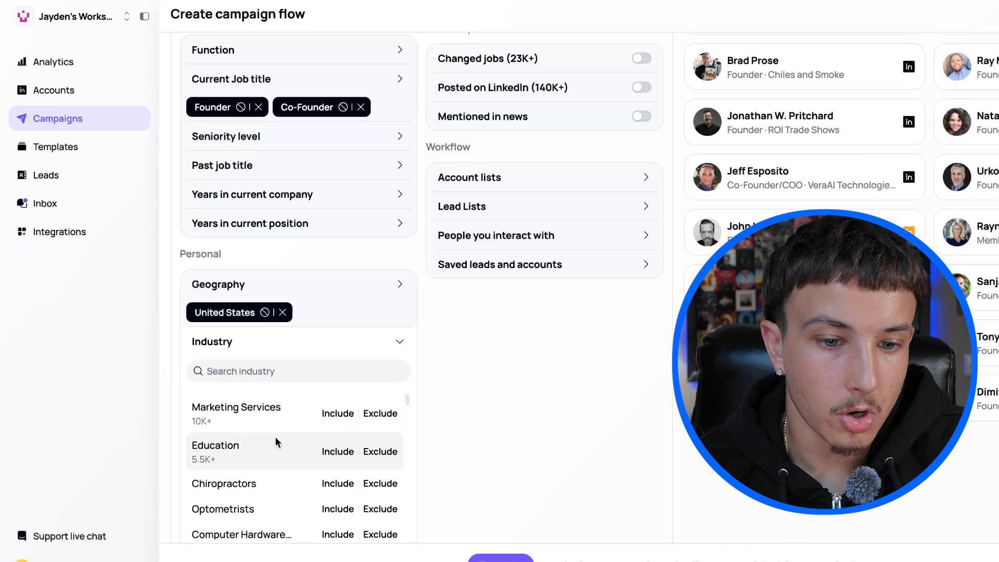
{"action": "scroll", "coordinate": [274, 454], "scroll_direction": "down", "scroll_amount": 5}
{"action": "scroll", "coordinate": [274, 454], "scroll_direction": "down", "scroll_amount": 10}
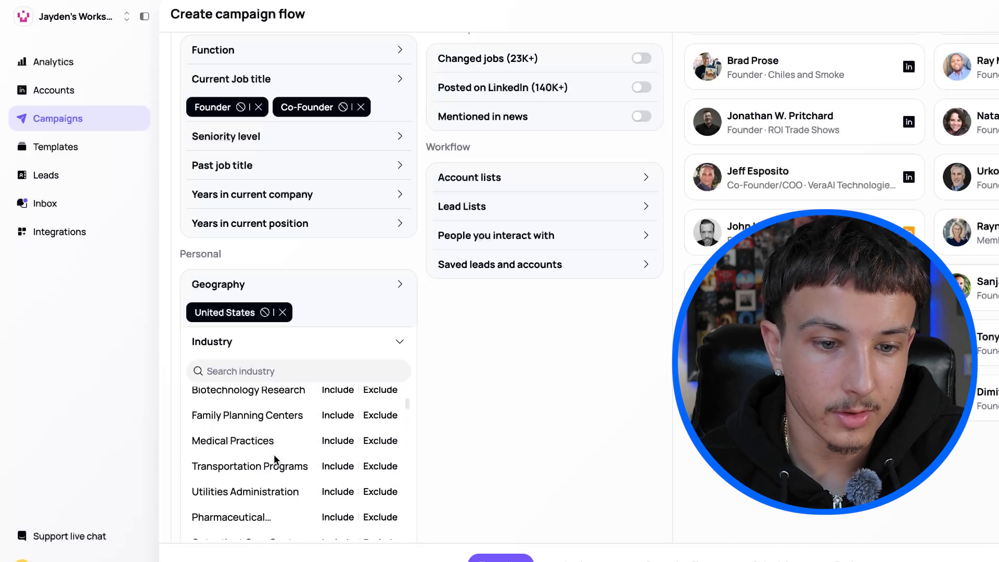
{"action": "scroll", "coordinate": [274, 455], "scroll_direction": "up", "scroll_amount": 15}
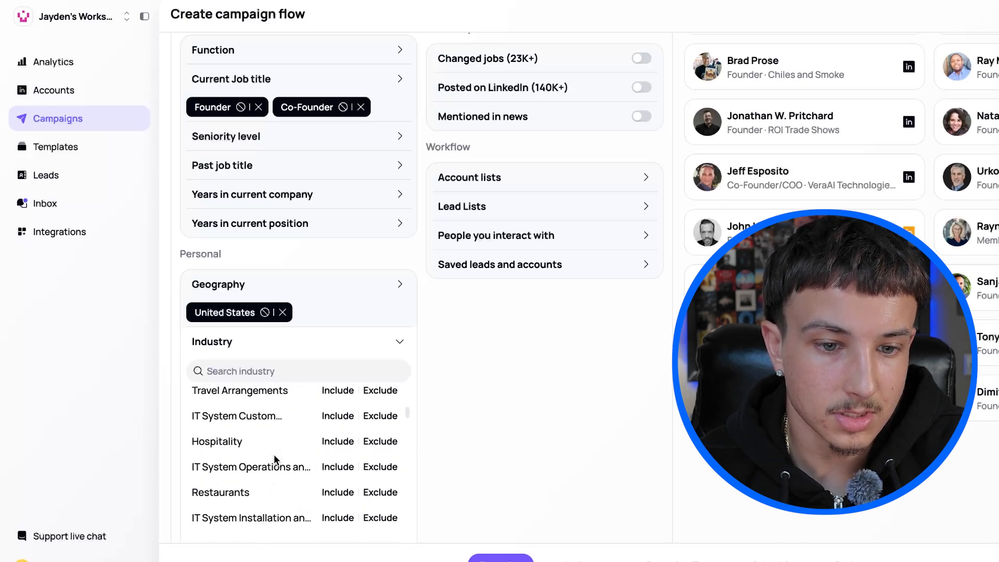
{"action": "scroll", "coordinate": [274, 455], "scroll_direction": "up", "scroll_amount": 8}
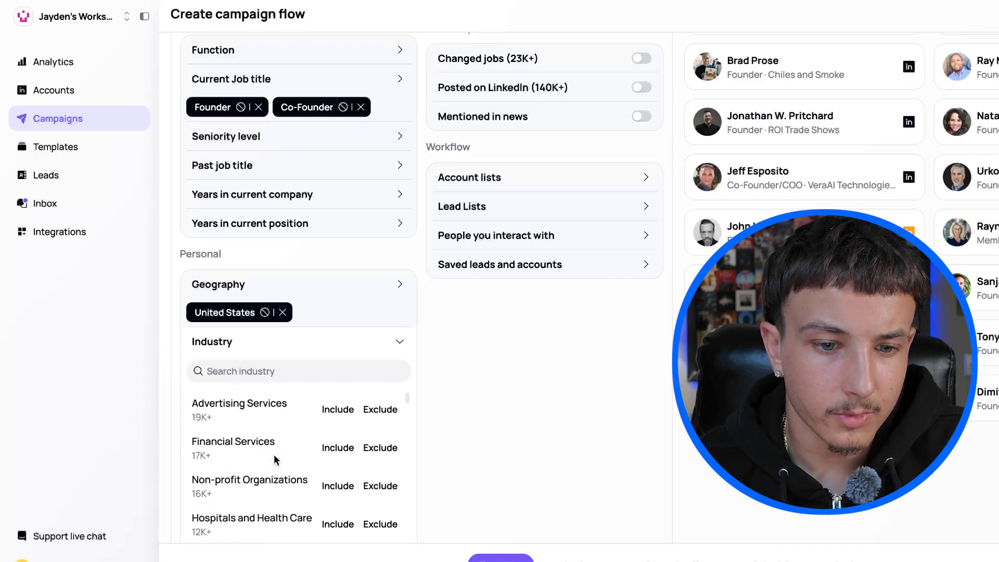
{"action": "scroll", "coordinate": [274, 454], "scroll_direction": "up", "scroll_amount": 10}
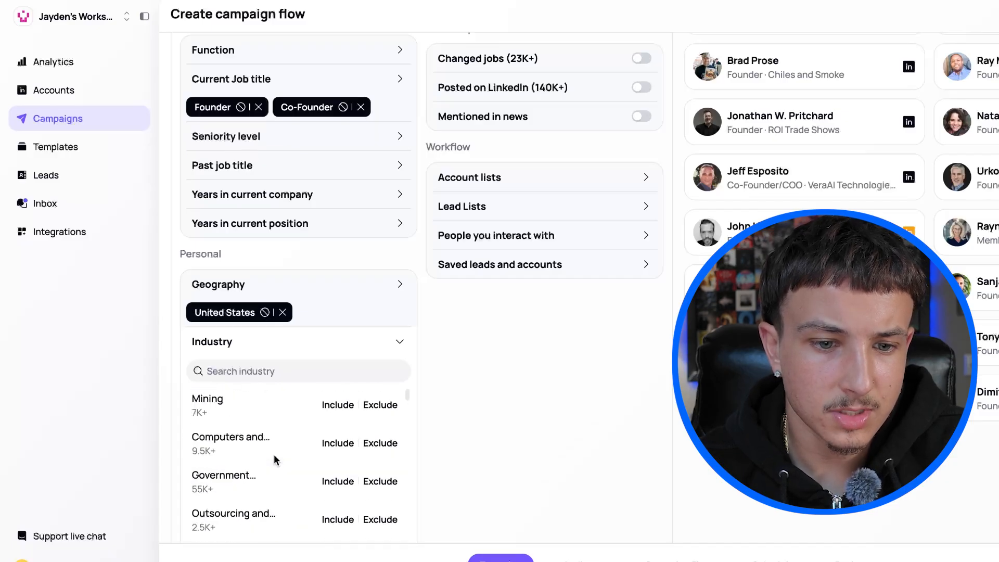
{"action": "left_click", "coordinate": [296, 400]}
{"action": "type", "text": "staffing"}
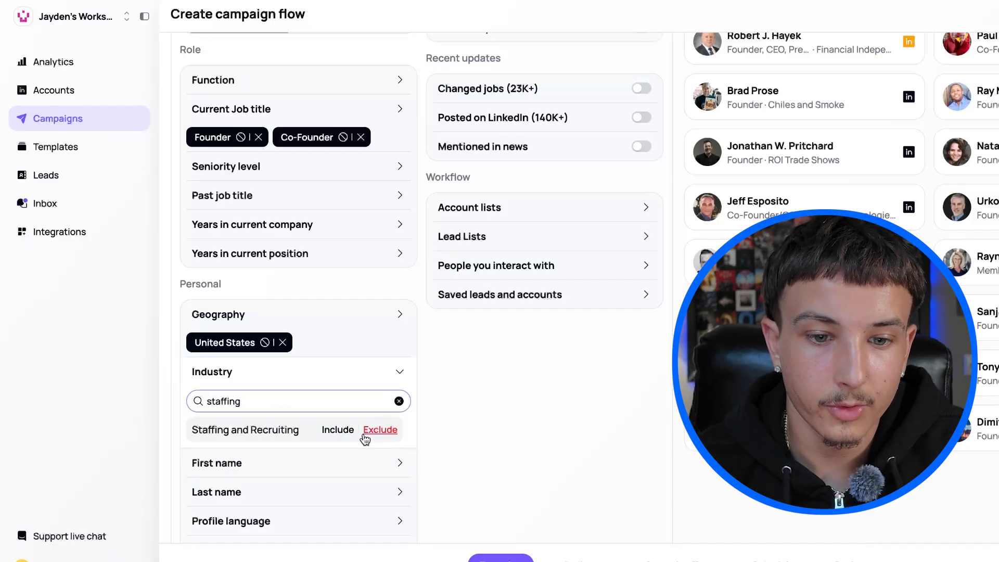
{"action": "left_click", "coordinate": [336, 436]}
Set the profile language filter to English, leaving the first name filter empty.
{"action": "scroll", "coordinate": [315, 428], "scroll_direction": "down", "scroll_amount": 2}
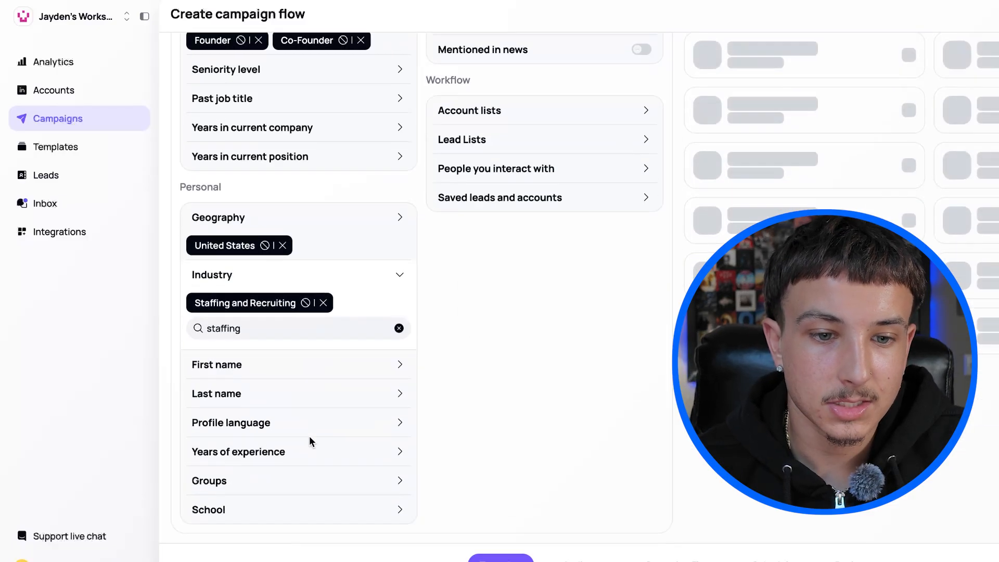
{"action": "left_click", "coordinate": [403, 363]}
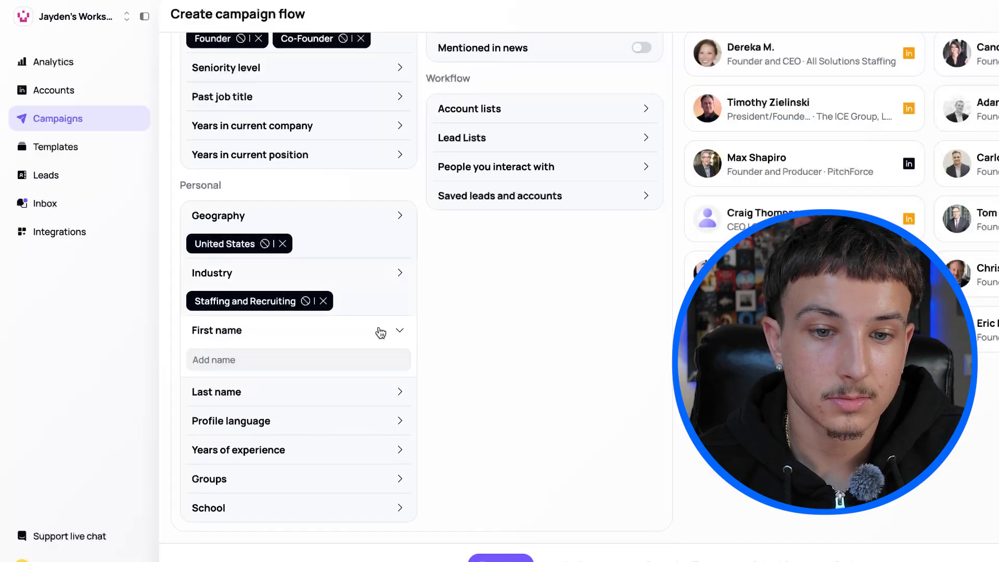
{"action": "left_click", "coordinate": [379, 330]}
{"action": "left_click", "coordinate": [399, 425]}
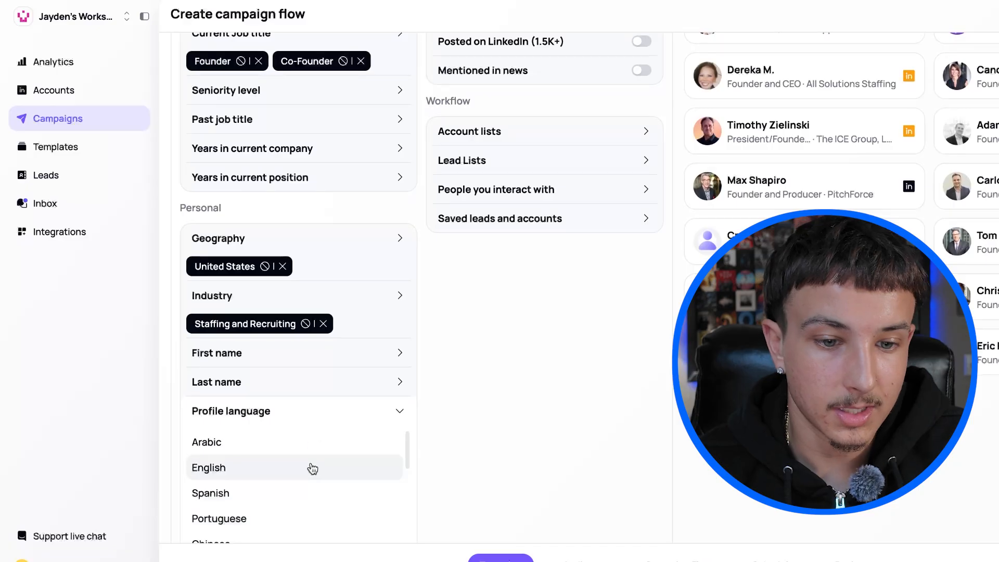
{"action": "left_click", "coordinate": [260, 470]}
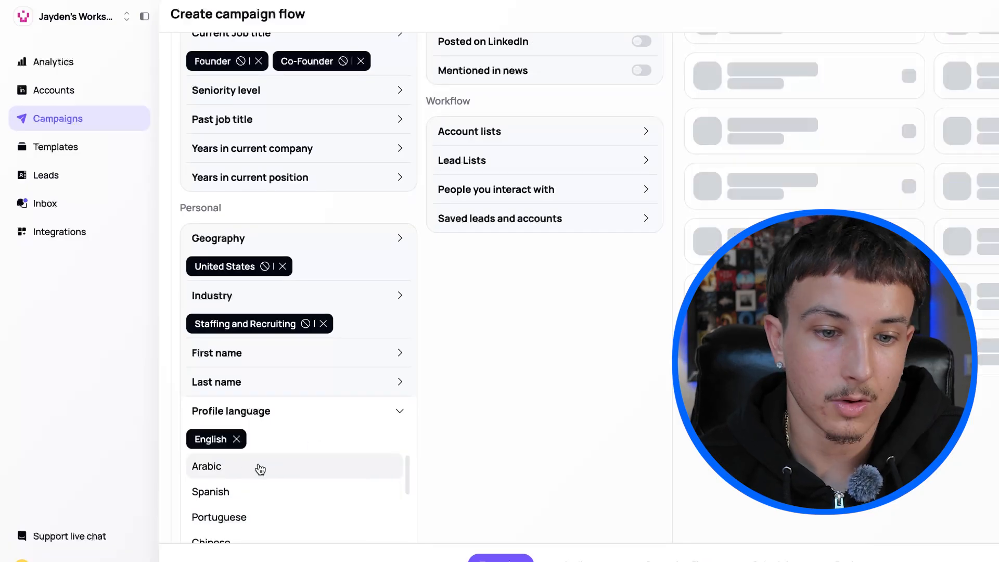
Close the profile language filter and check the years of experience filter in the personal section.
{"action": "left_click", "coordinate": [409, 413]}
{"action": "left_click", "coordinate": [324, 450]}
{"action": "left_click", "coordinate": [389, 453]}
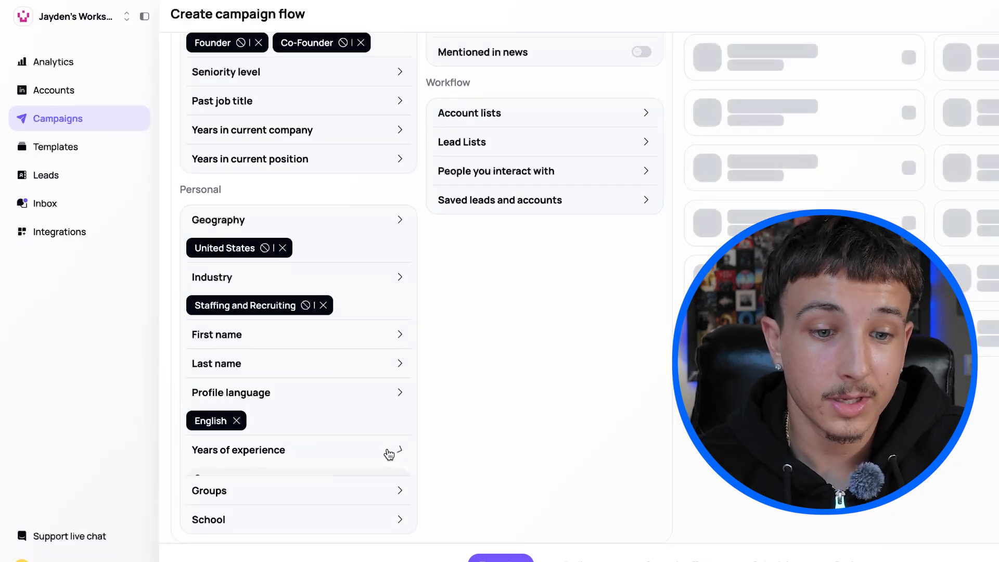
Look through the buyer intent and best path in filters, and enable Posted on LinkedIn under recent updates.
{"action": "scroll", "coordinate": [437, 362], "scroll_direction": "up", "scroll_amount": 5}
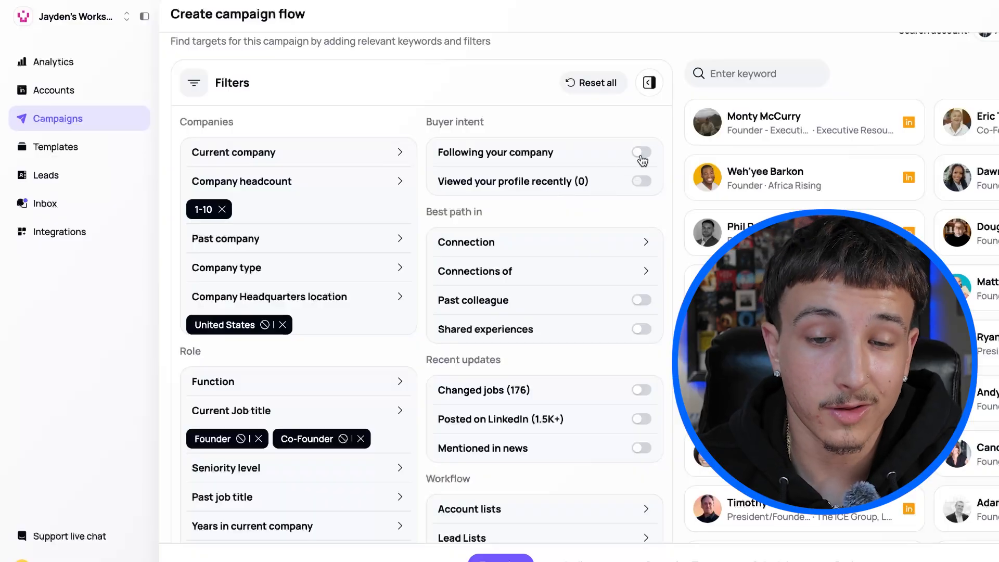
{"action": "scroll", "coordinate": [549, 236], "scroll_direction": "down", "scroll_amount": 1}
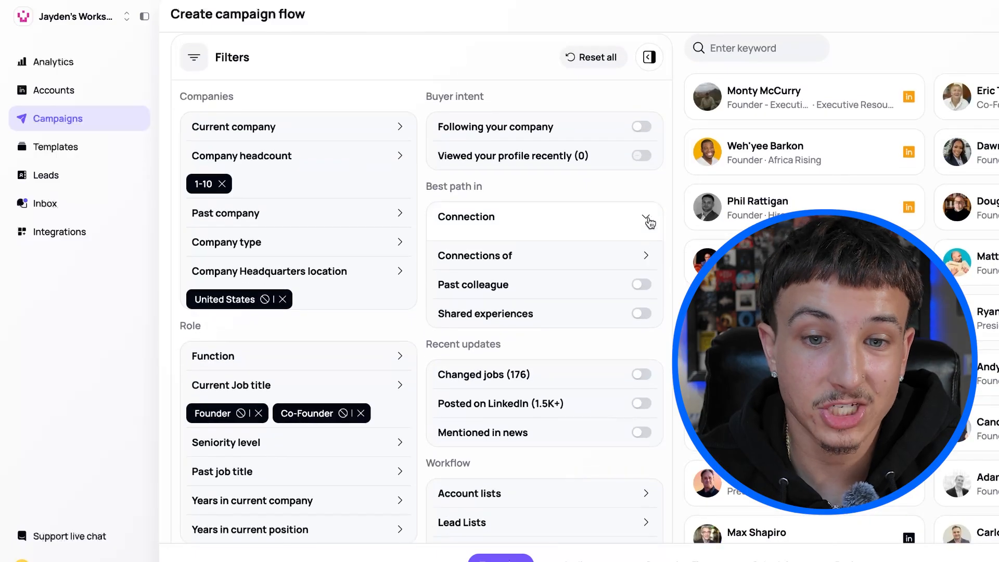
{"action": "scroll", "coordinate": [588, 276], "scroll_direction": "down", "scroll_amount": 3}
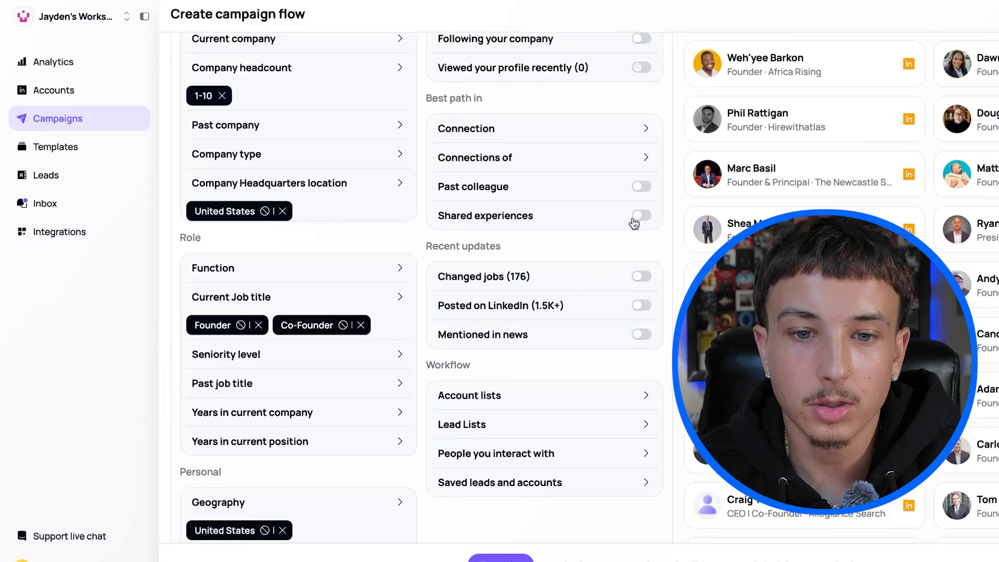
{"action": "scroll", "coordinate": [543, 268], "scroll_direction": "down", "scroll_amount": 3}
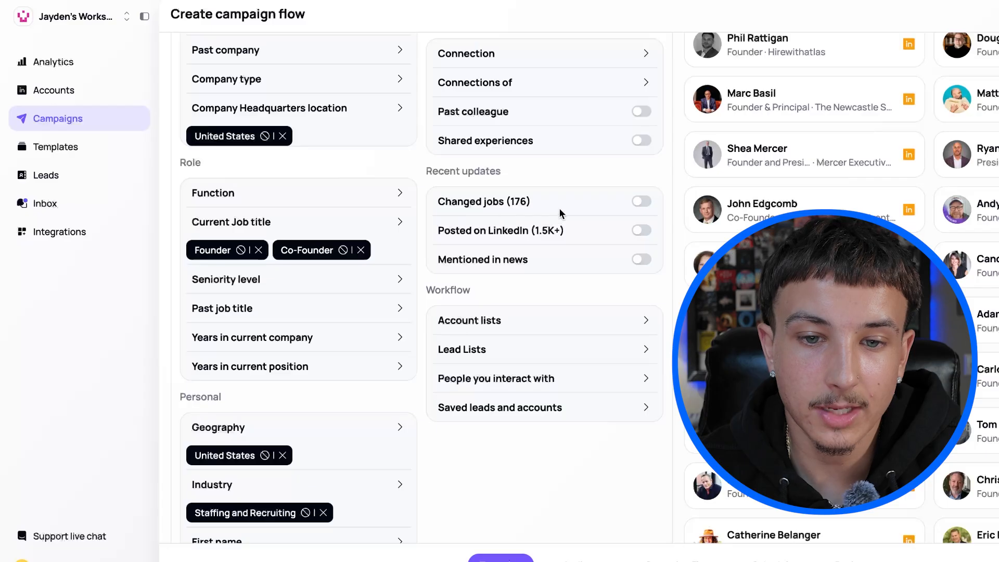
{"action": "scroll", "coordinate": [526, 258], "scroll_direction": "down", "scroll_amount": 1}
{"action": "left_click", "coordinate": [644, 208]}
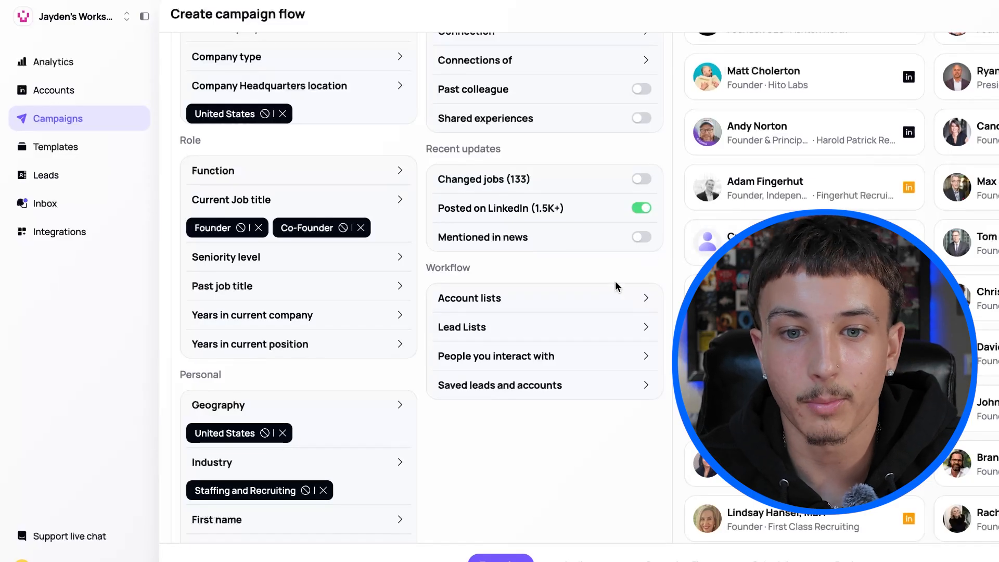
Review all configured targeting filters across the companies, role, personal and workflow sections.
{"action": "scroll", "coordinate": [566, 320], "scroll_direction": "down", "scroll_amount": 2}
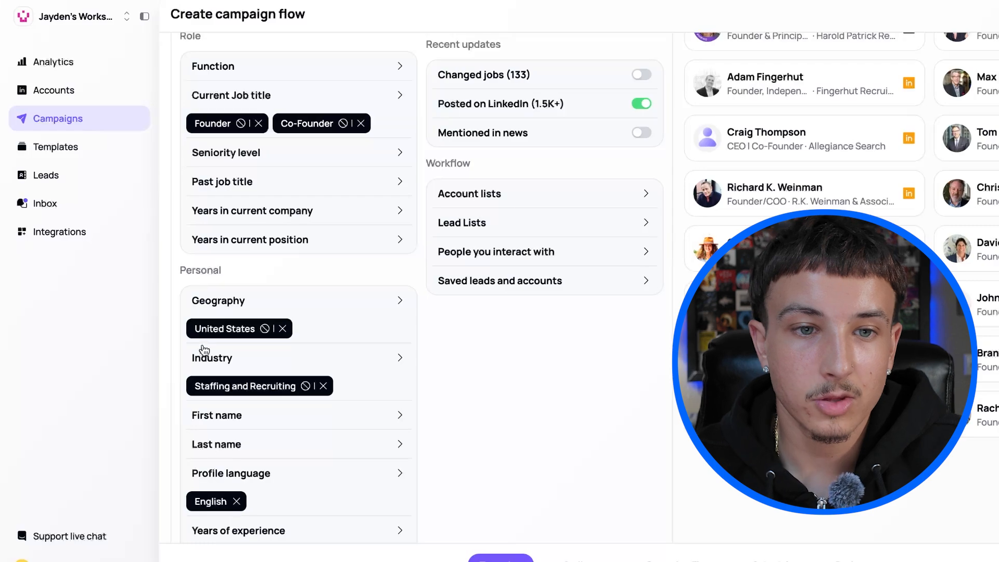
{"action": "scroll", "coordinate": [455, 303], "scroll_direction": "up", "scroll_amount": 8}
{"action": "scroll", "coordinate": [479, 341], "scroll_direction": "down", "scroll_amount": 7}
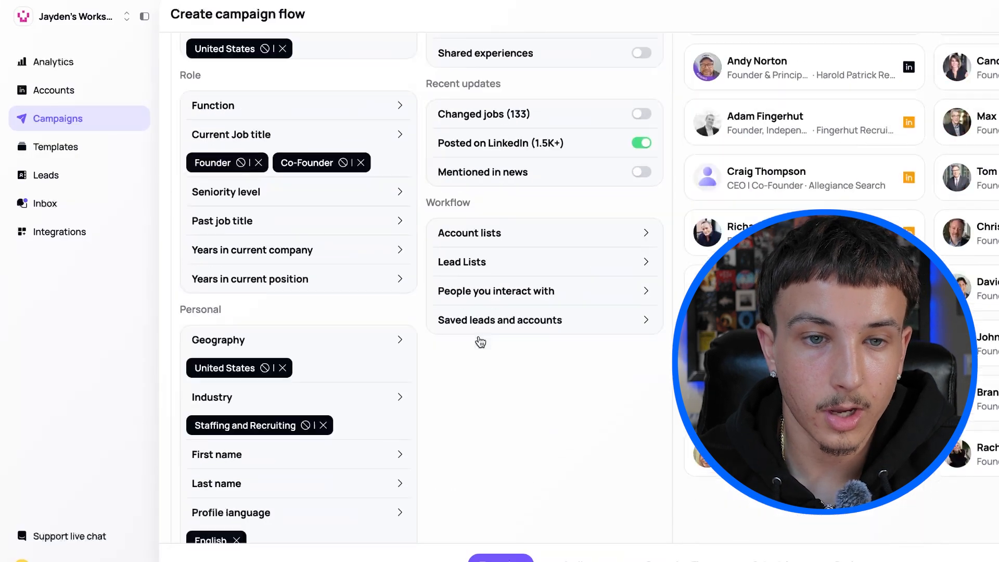
{"action": "scroll", "coordinate": [479, 342], "scroll_direction": "up", "scroll_amount": 7}
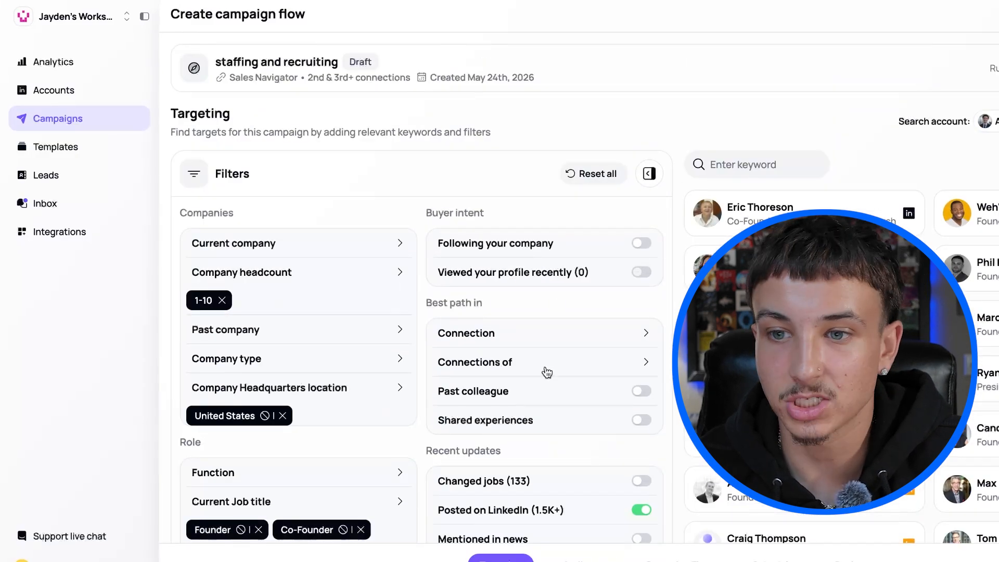
{"action": "scroll", "coordinate": [546, 372], "scroll_direction": "down", "scroll_amount": 8}
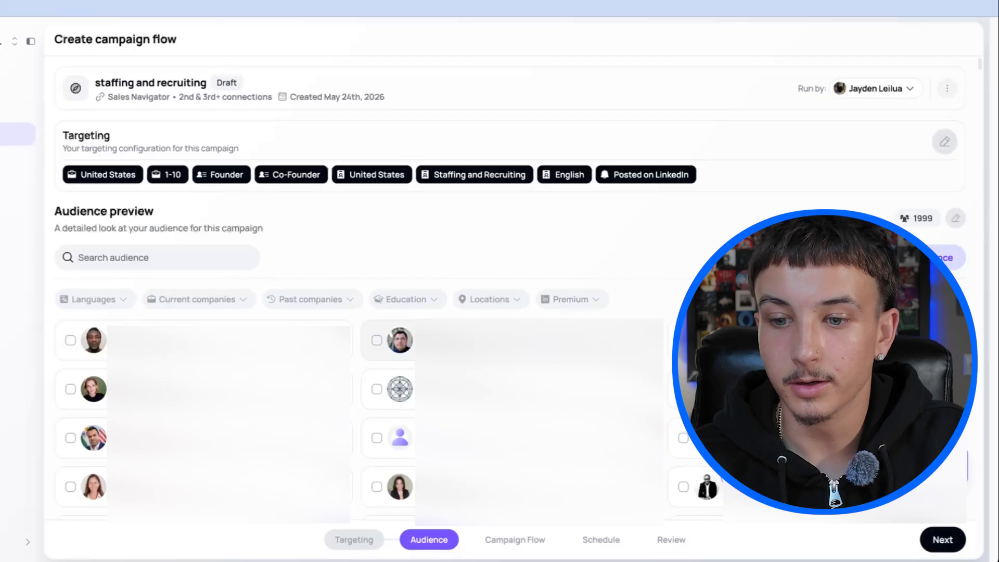
Examine the leads in the audience preview to judge whether they match the campaign targeting.
{"action": "scroll", "coordinate": [364, 312], "scroll_direction": "down", "scroll_amount": 3}
{"action": "scroll", "coordinate": [364, 312], "scroll_direction": "down", "scroll_amount": 15}
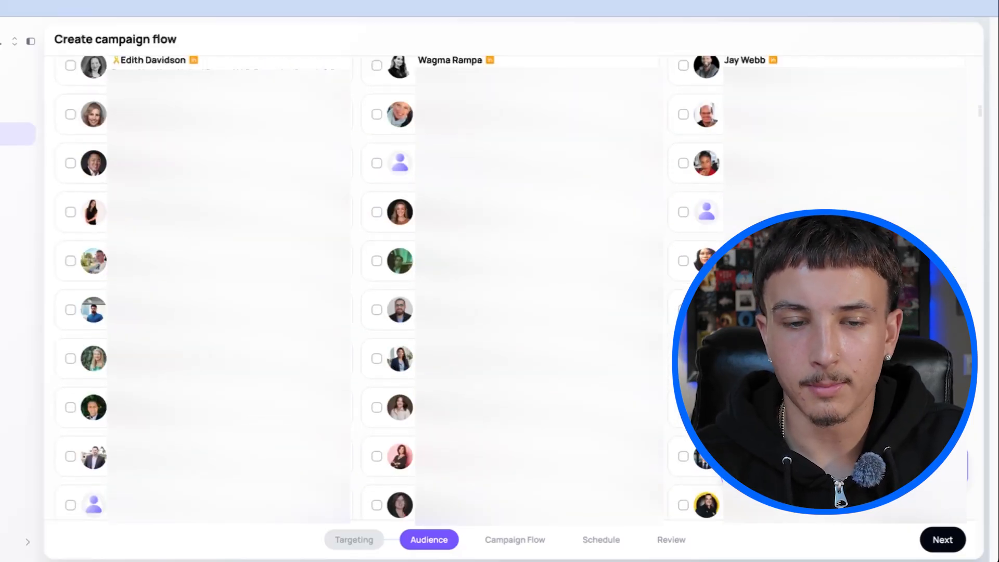
{"action": "scroll", "coordinate": [364, 312], "scroll_direction": "down", "scroll_amount": 10}
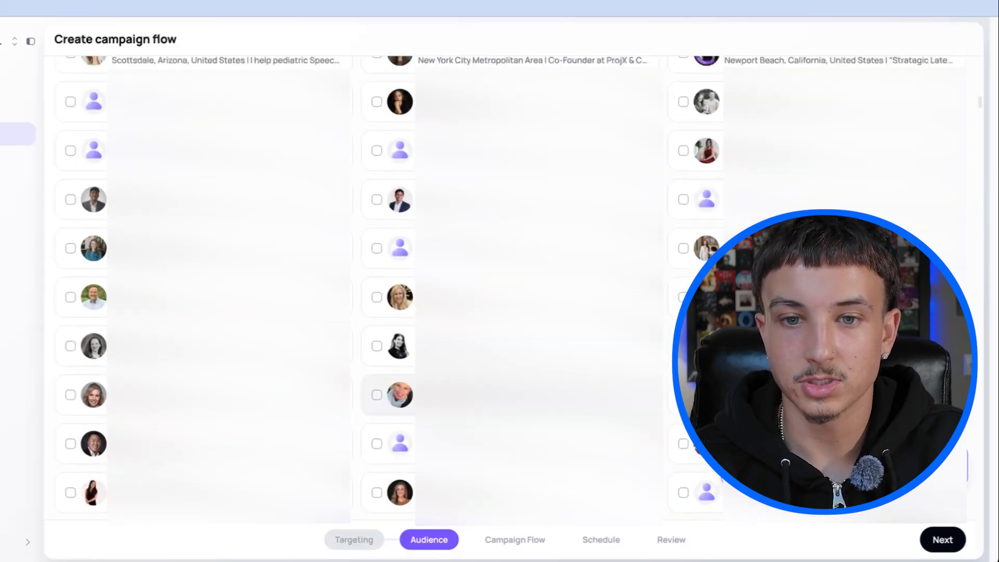
{"action": "scroll", "coordinate": [364, 312], "scroll_direction": "up", "scroll_amount": 20}
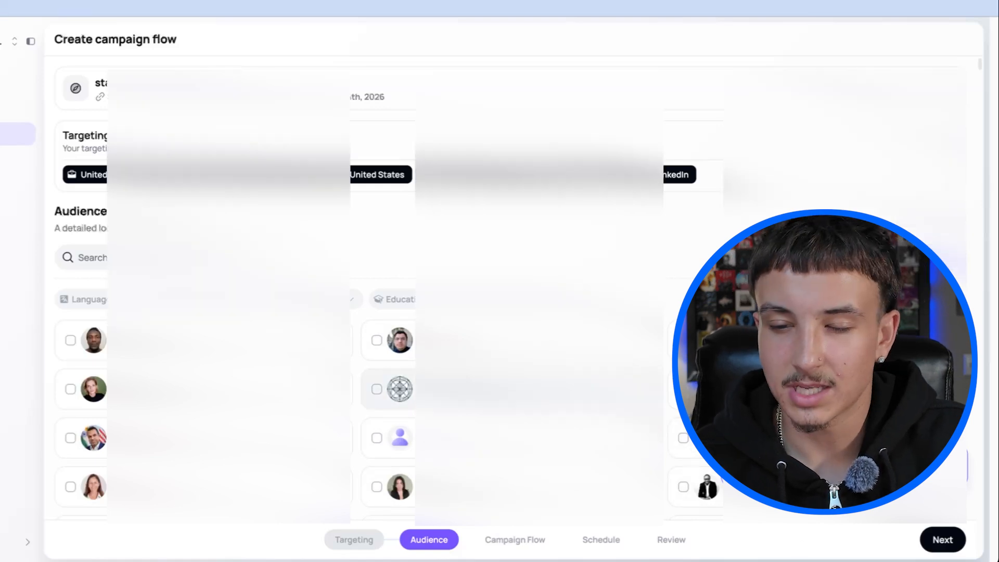
{"action": "scroll", "coordinate": [364, 312], "scroll_direction": "down", "scroll_amount": 5}
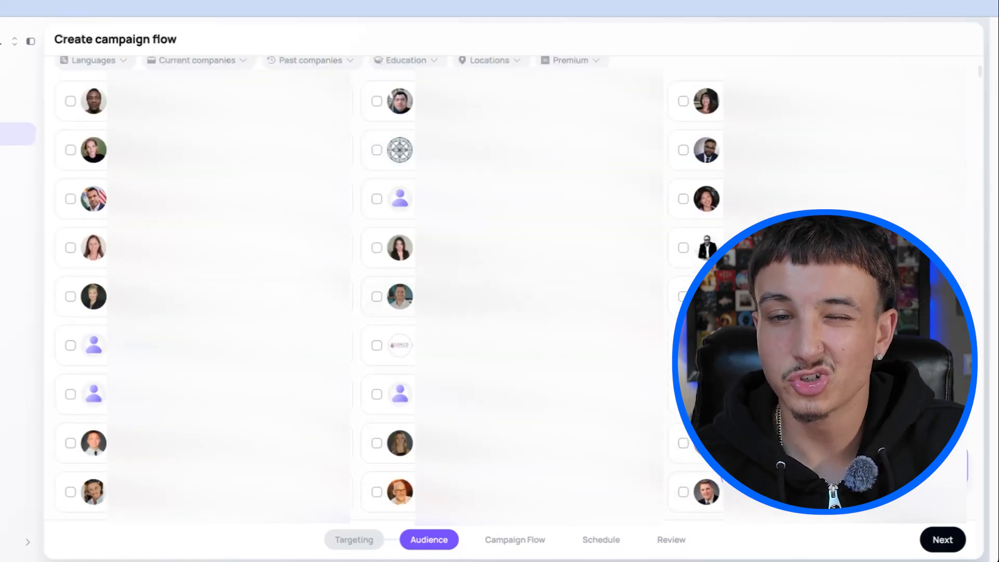
{"action": "scroll", "coordinate": [364, 312], "scroll_direction": "up", "scroll_amount": 5}
{"action": "scroll", "coordinate": [364, 312], "scroll_direction": "down", "scroll_amount": 10}
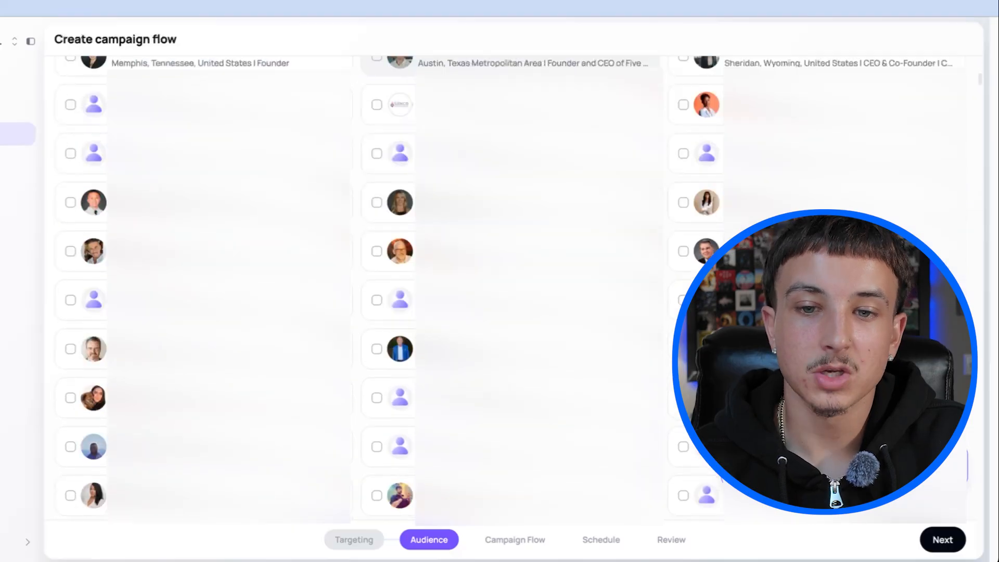
{"action": "scroll", "coordinate": [364, 312], "scroll_direction": "up", "scroll_amount": 10}
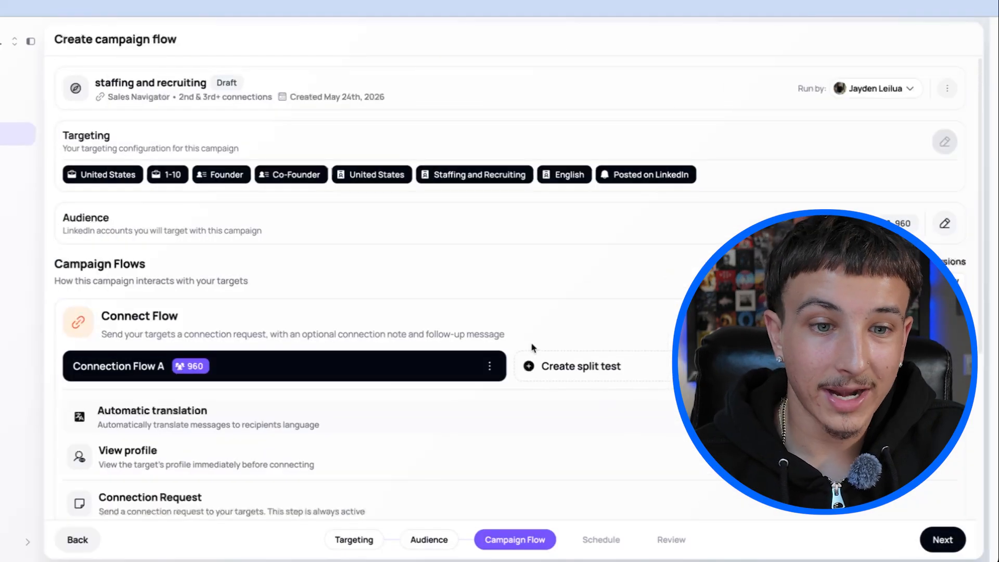
Review the Connect Flow stages and read the connection request notice about note availability on free LinkedIn accounts.
{"action": "scroll", "coordinate": [532, 347], "scroll_direction": "down", "scroll_amount": 6}
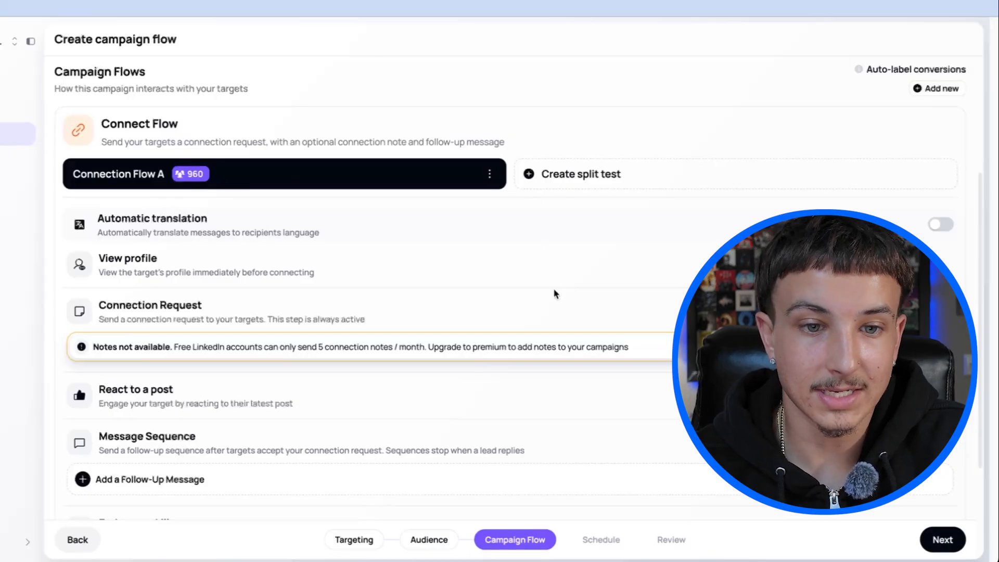
{"action": "scroll", "coordinate": [352, 288], "scroll_direction": "down", "scroll_amount": 2}
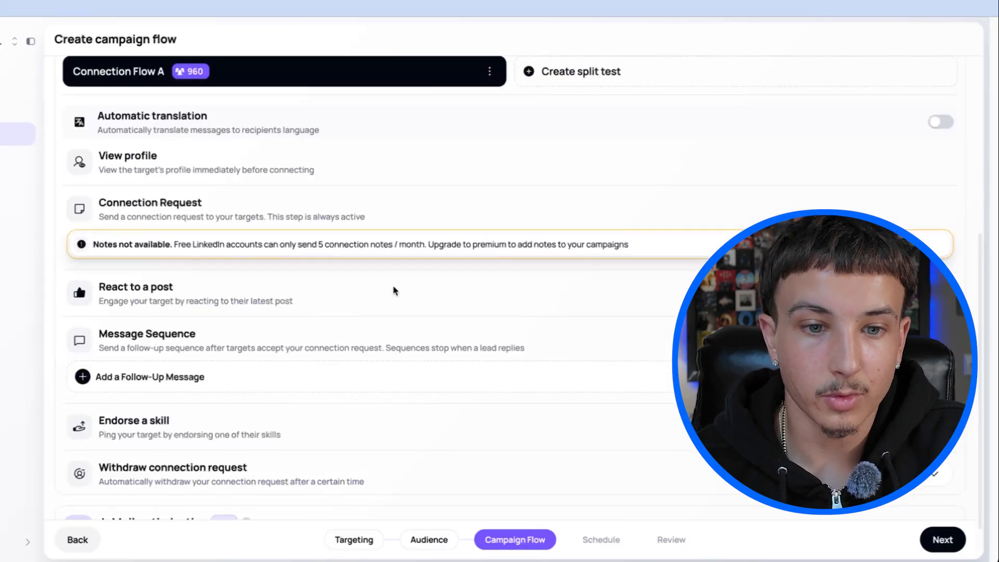
{"action": "scroll", "coordinate": [391, 300], "scroll_direction": "up", "scroll_amount": 1}
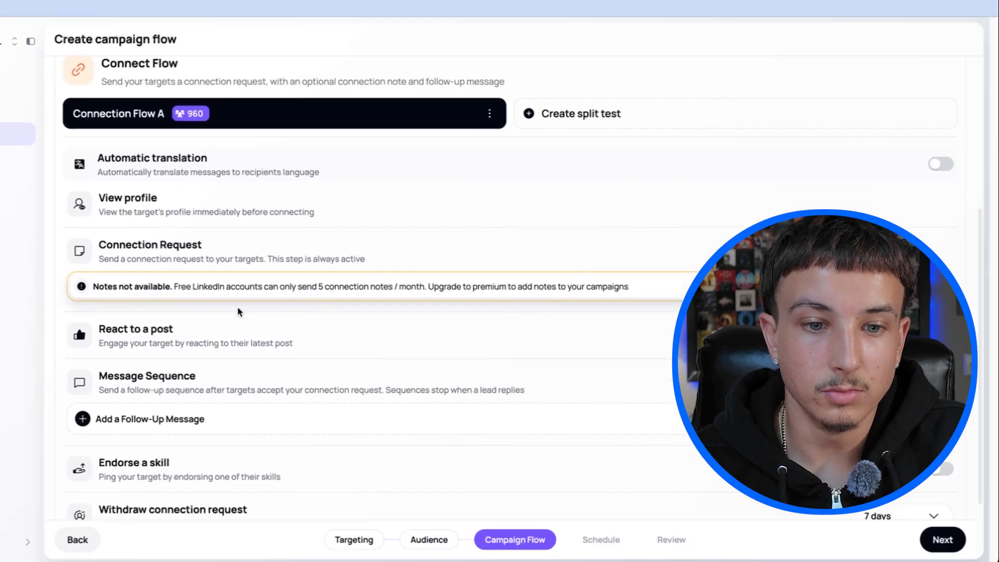
{"action": "left_click_drag", "start_coordinate": [174, 286], "coordinate": [473, 317]}
{"action": "left_click", "coordinate": [397, 309]}
{"action": "left_click", "coordinate": [470, 316]}
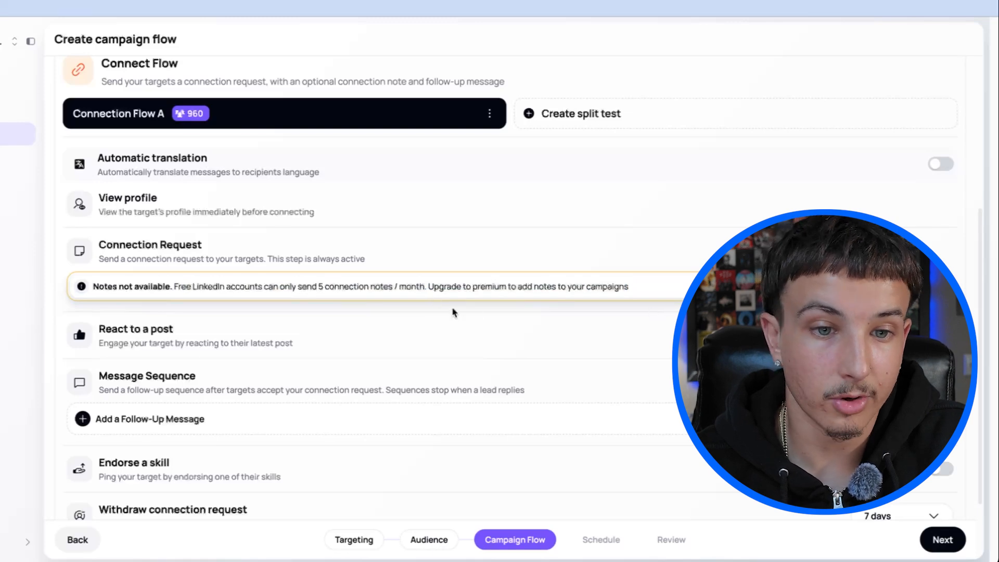
Check the split test options for Connection Flow A and dismiss them without creating another flow.
{"action": "scroll", "coordinate": [403, 323], "scroll_direction": "up", "scroll_amount": 4}
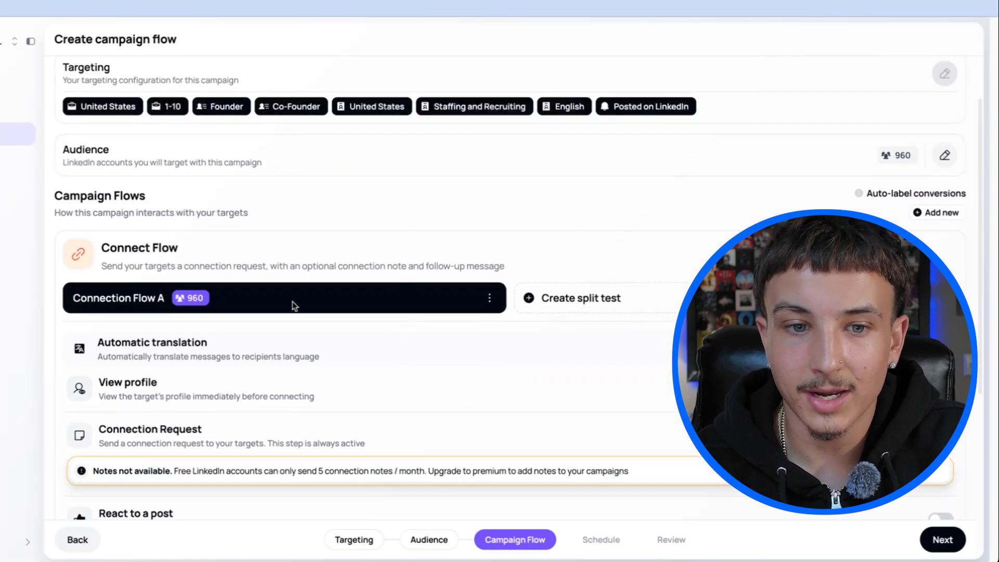
{"action": "scroll", "coordinate": [357, 286], "scroll_direction": "down", "scroll_amount": 1}
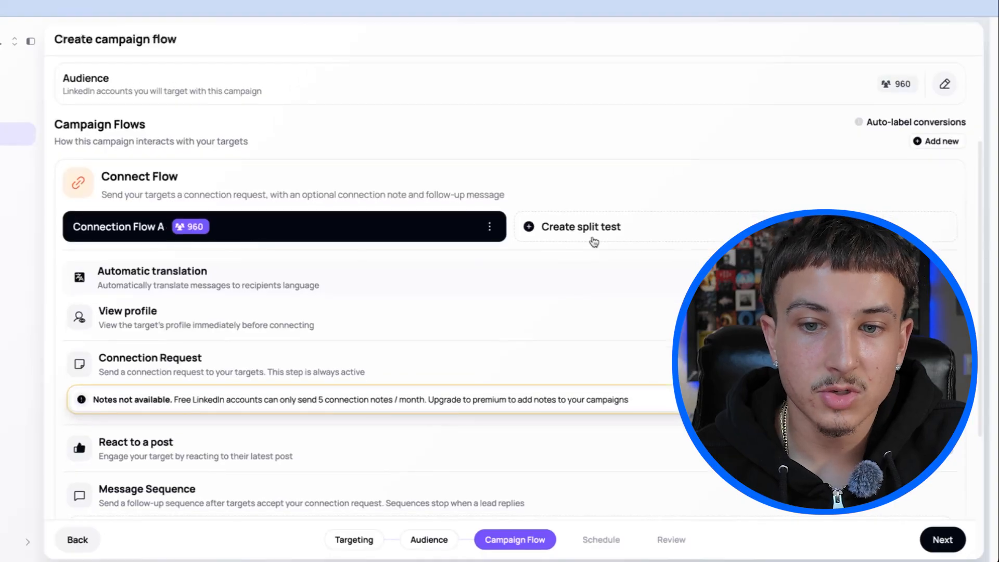
{"action": "left_click", "coordinate": [530, 229]}
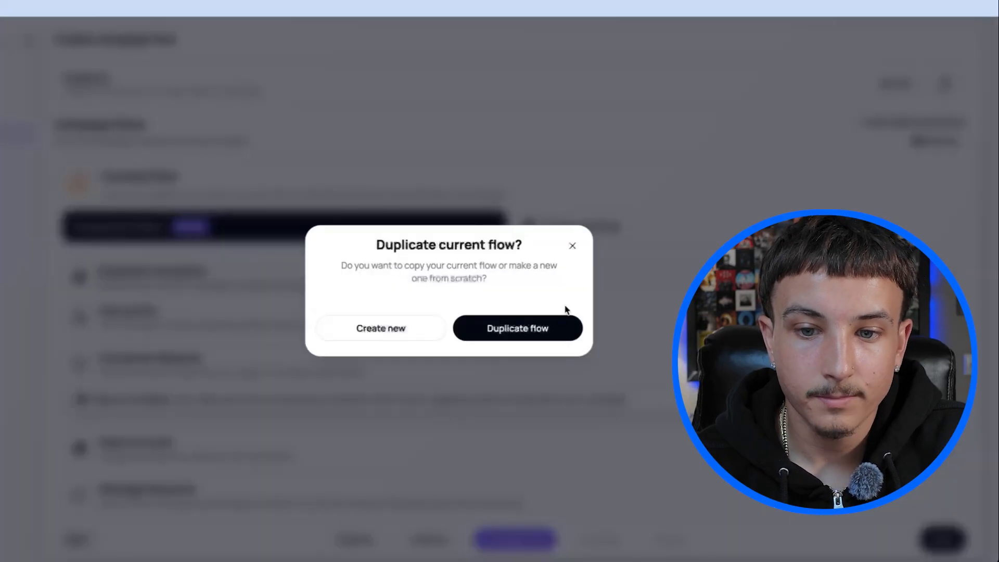
{"action": "left_click", "coordinate": [571, 246]}
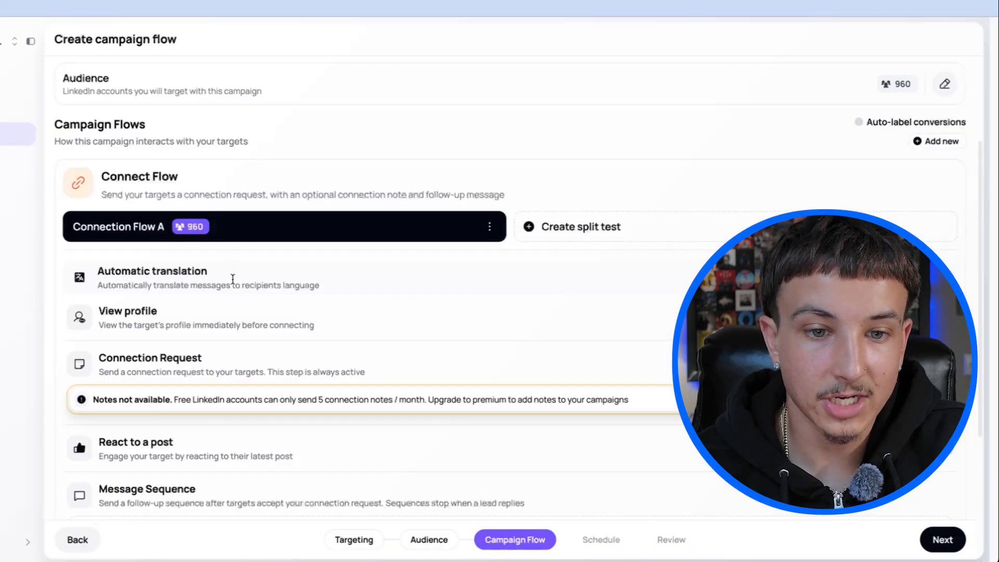
Review the automatic translation and view profile options in Connection Flow A.
{"action": "scroll", "coordinate": [232, 278], "scroll_direction": "down", "scroll_amount": 1}
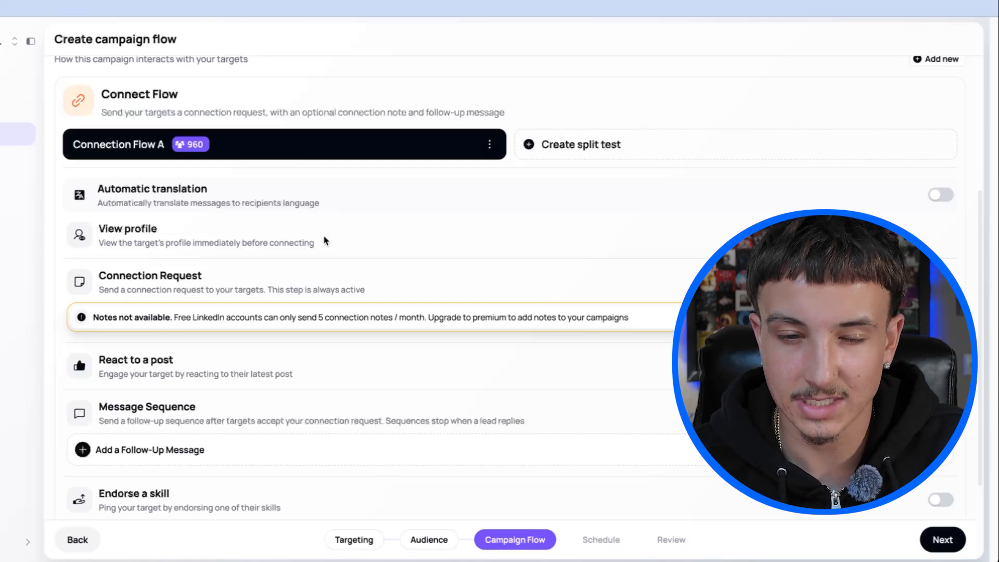
{"action": "scroll", "coordinate": [142, 243], "scroll_direction": "down", "scroll_amount": 1}
{"action": "left_click_drag", "start_coordinate": [99, 223], "coordinate": [251, 230]}
{"action": "left_click", "coordinate": [387, 221]}
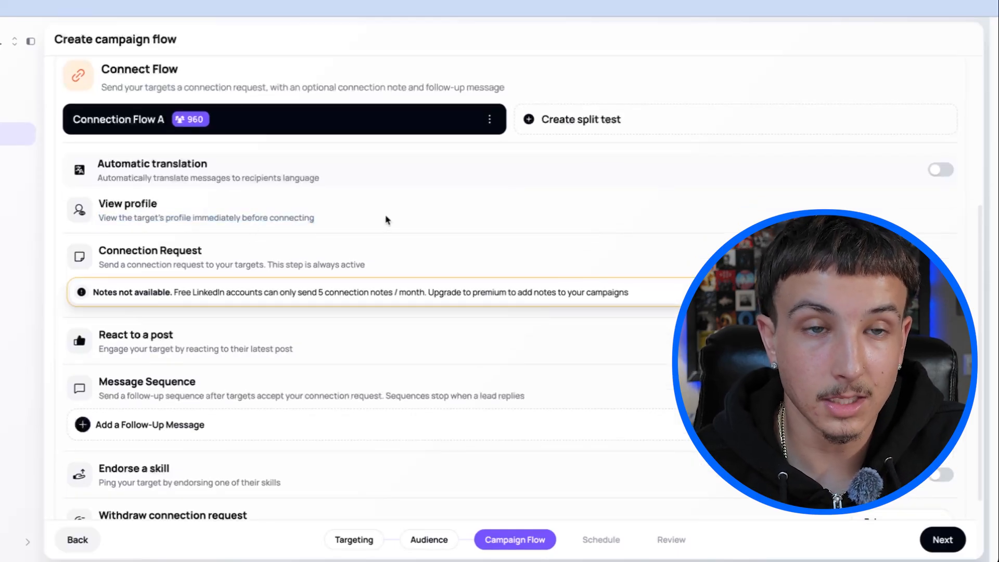
Enable reacting to a post in the Connect Flow and set its delay to 00 days and 02 hours after reaching out.
{"action": "scroll", "coordinate": [281, 276], "scroll_direction": "down", "scroll_amount": 3}
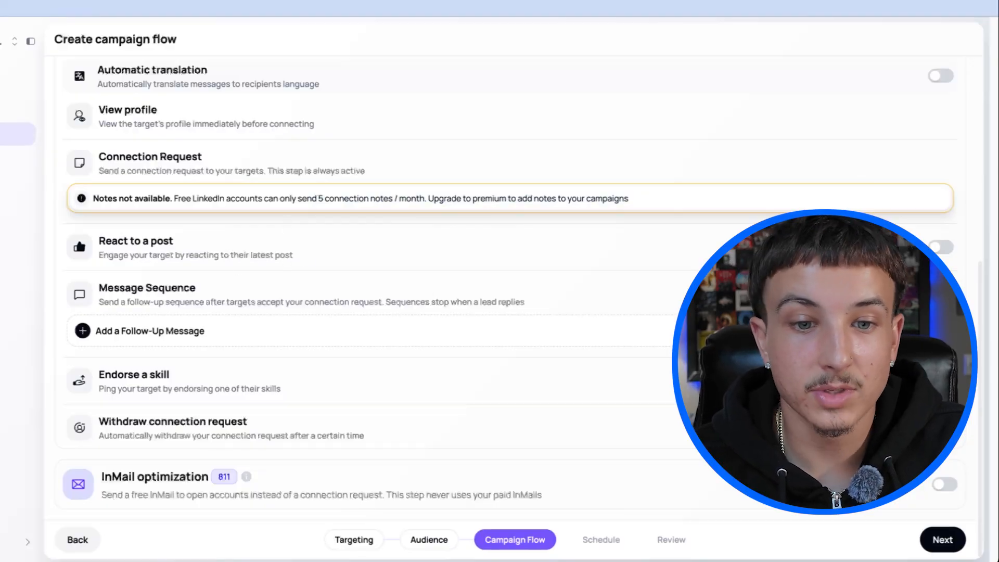
{"action": "left_click", "coordinate": [939, 247]}
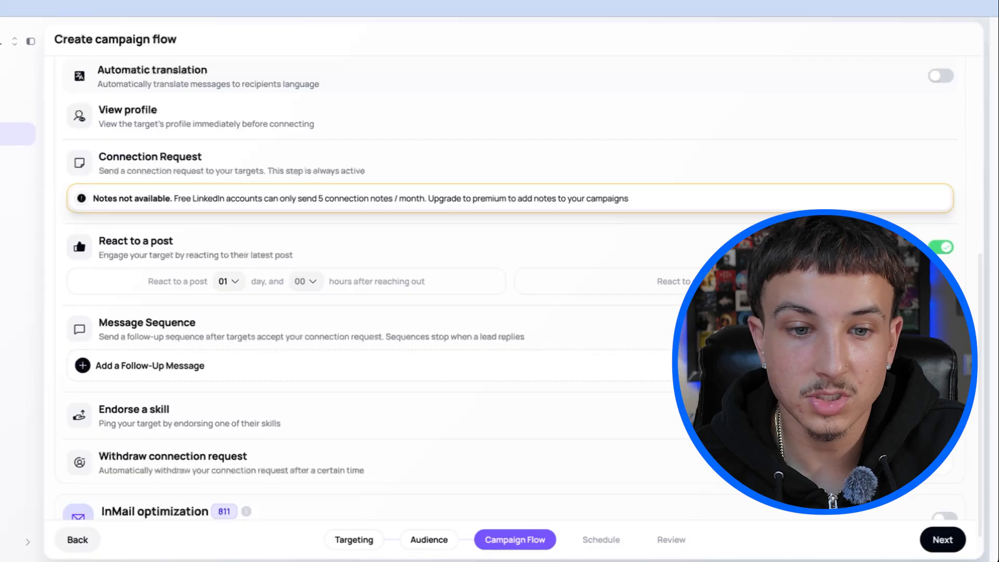
{"action": "scroll", "coordinate": [500, 281], "scroll_direction": "down", "scroll_amount": 1}
{"action": "left_click", "coordinate": [225, 246]}
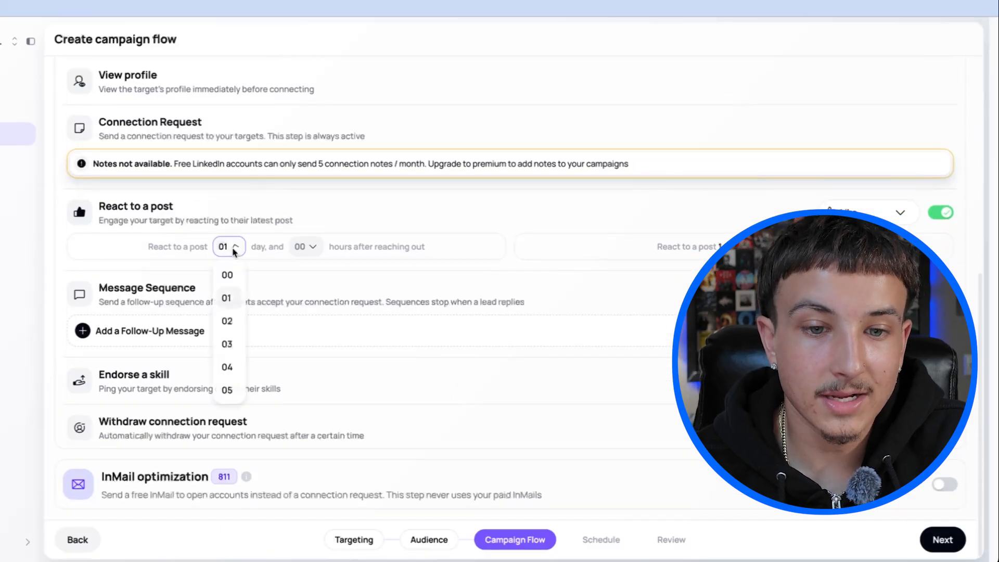
{"action": "left_click", "coordinate": [225, 274]}
{"action": "left_click", "coordinate": [308, 246]}
{"action": "left_click", "coordinate": [307, 321]}
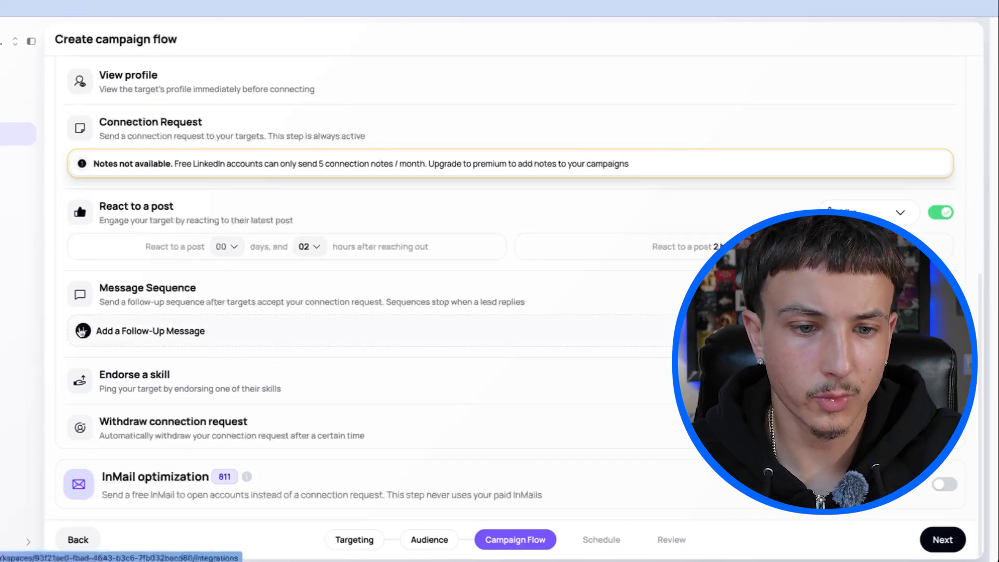
Add a follow-up message to the message sequence using the "Re-engaging Old Leads" template.
{"action": "left_click", "coordinate": [82, 331]}
{"action": "scroll", "coordinate": [217, 319], "scroll_direction": "down", "scroll_amount": 3}
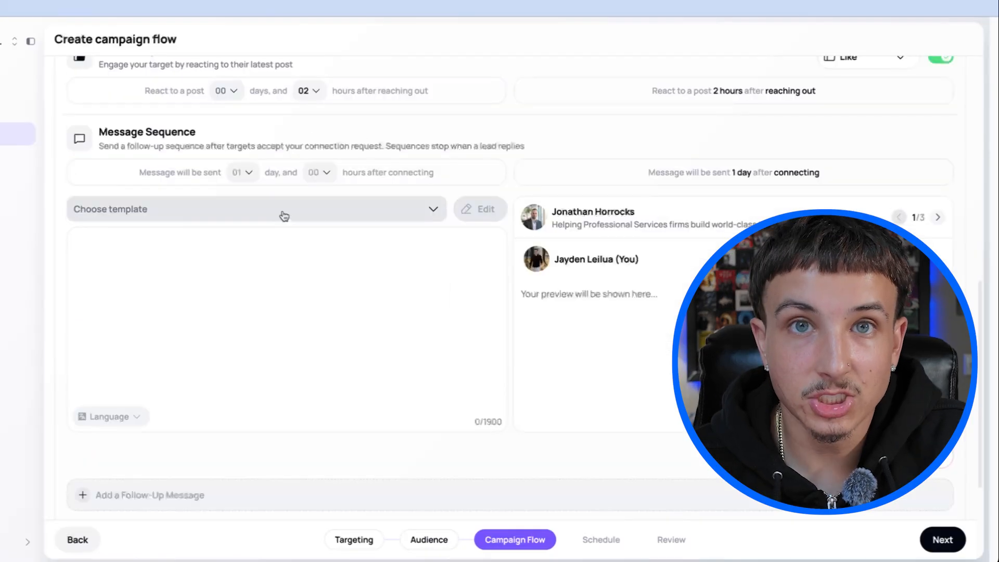
{"action": "left_click", "coordinate": [283, 214]}
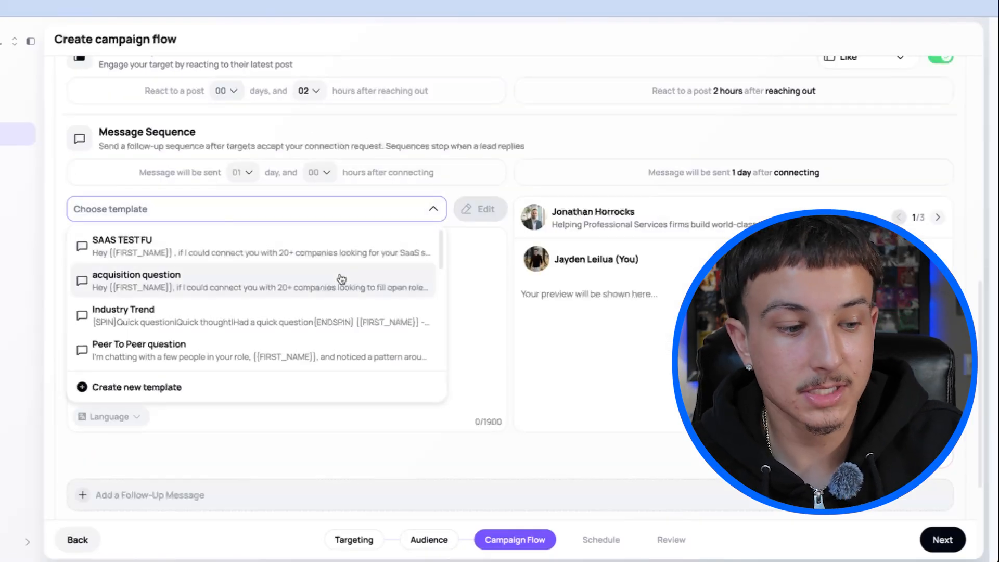
{"action": "scroll", "coordinate": [221, 313], "scroll_direction": "down", "scroll_amount": 5}
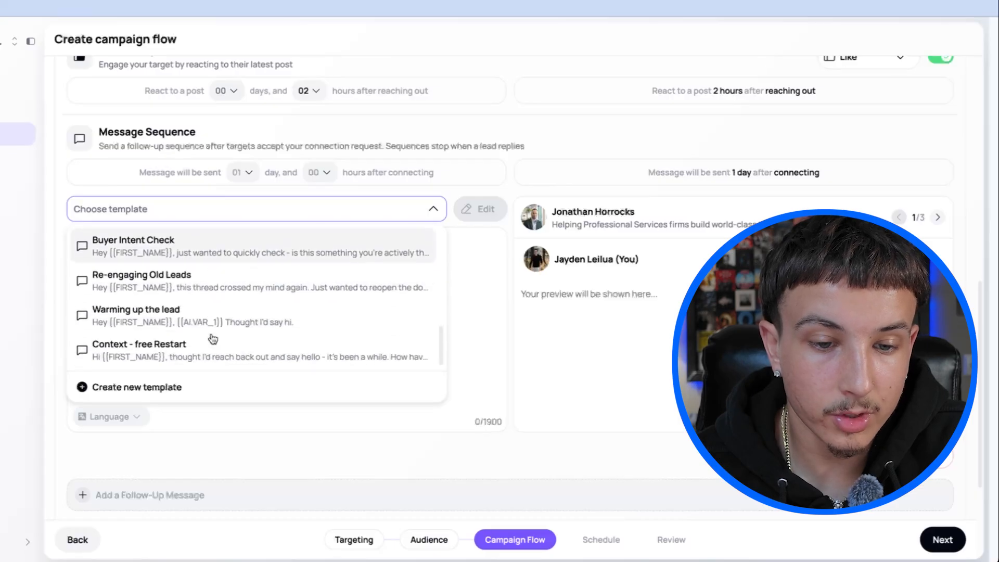
{"action": "left_click", "coordinate": [200, 288]}
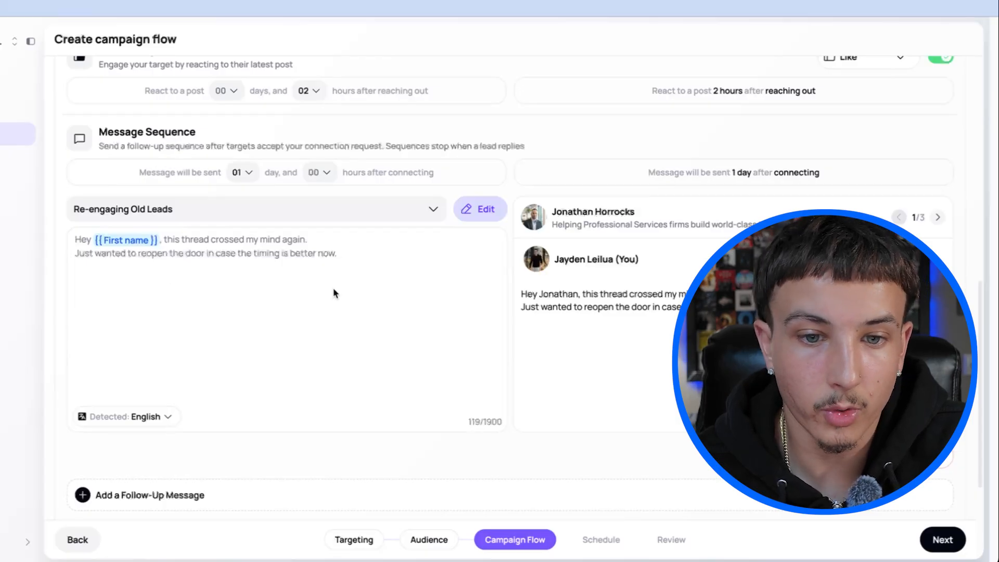
{"action": "scroll", "coordinate": [598, 329], "scroll_direction": "up", "scroll_amount": 1}
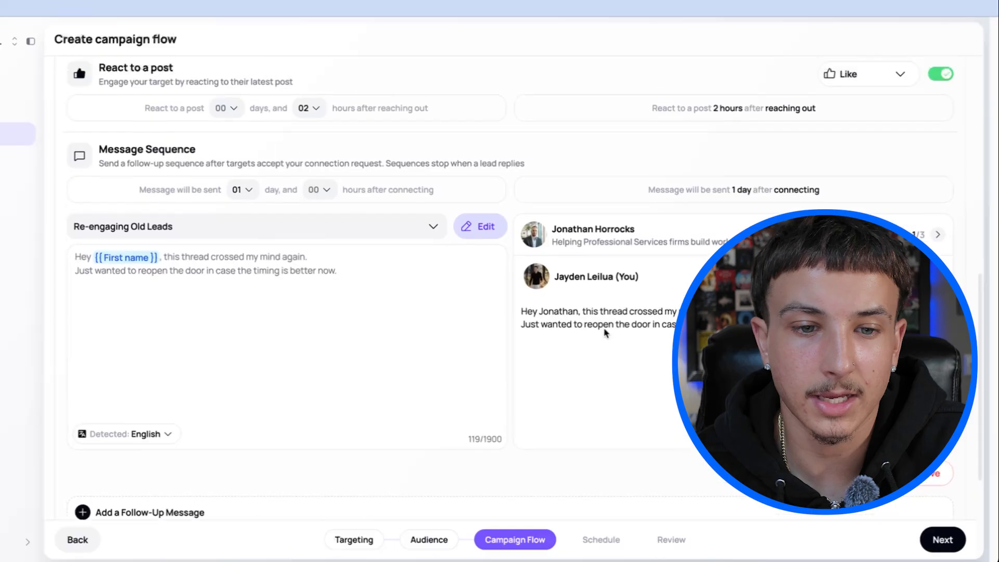
Change the follow-up message's template to "Peer To Peer question" and check its message preview.
{"action": "left_click", "coordinate": [285, 234]}
{"action": "scroll", "coordinate": [186, 304], "scroll_direction": "down", "scroll_amount": 2}
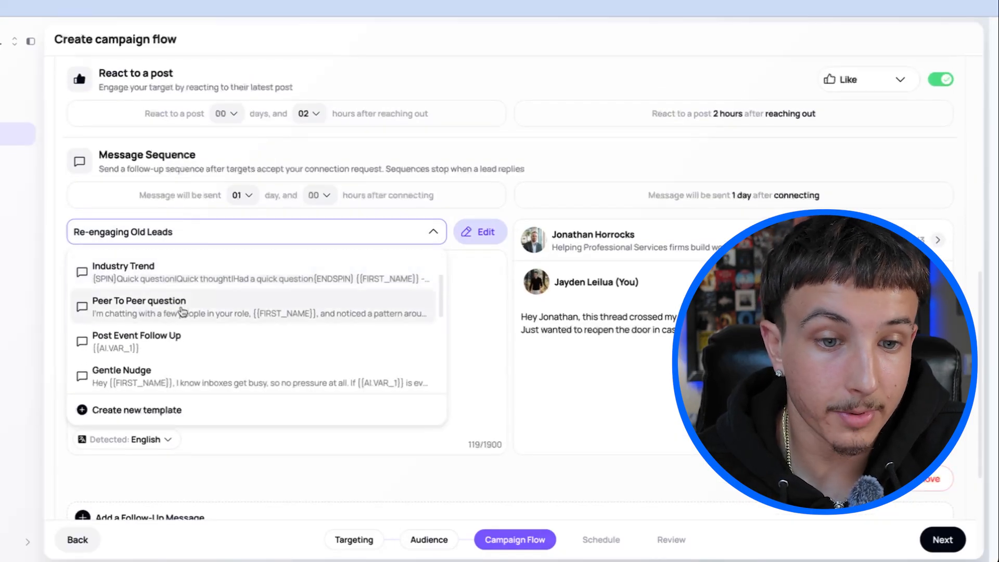
{"action": "left_click", "coordinate": [182, 311]}
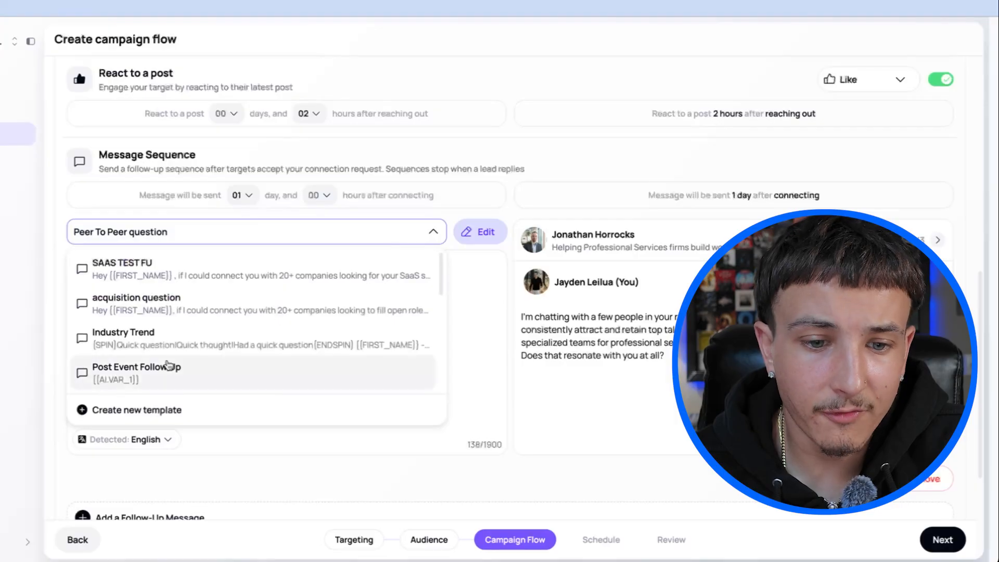
{"action": "left_click", "coordinate": [498, 331]}
{"action": "scroll", "coordinate": [388, 356], "scroll_direction": "down", "scroll_amount": 1}
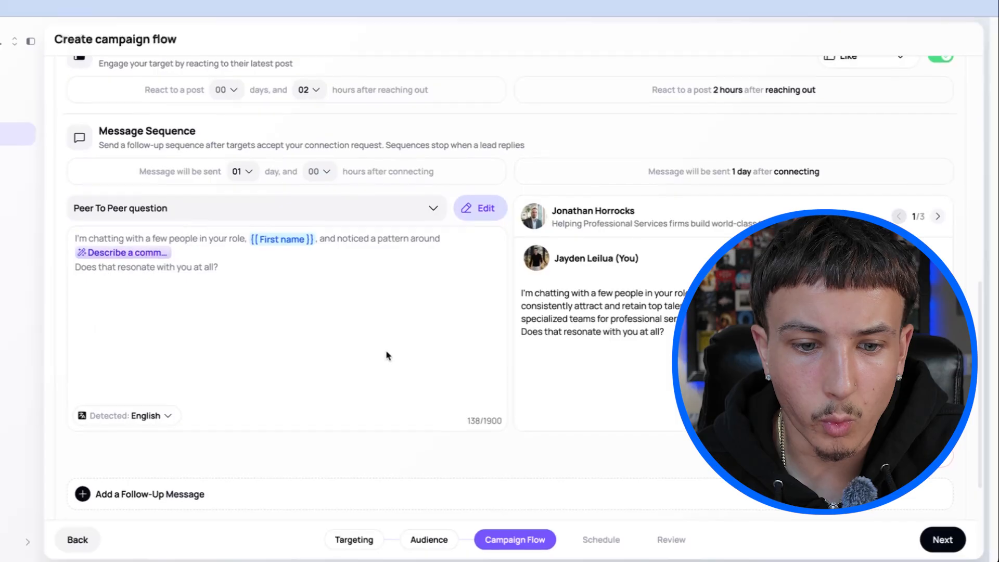
{"action": "scroll", "coordinate": [388, 356], "scroll_direction": "up", "scroll_amount": 1}
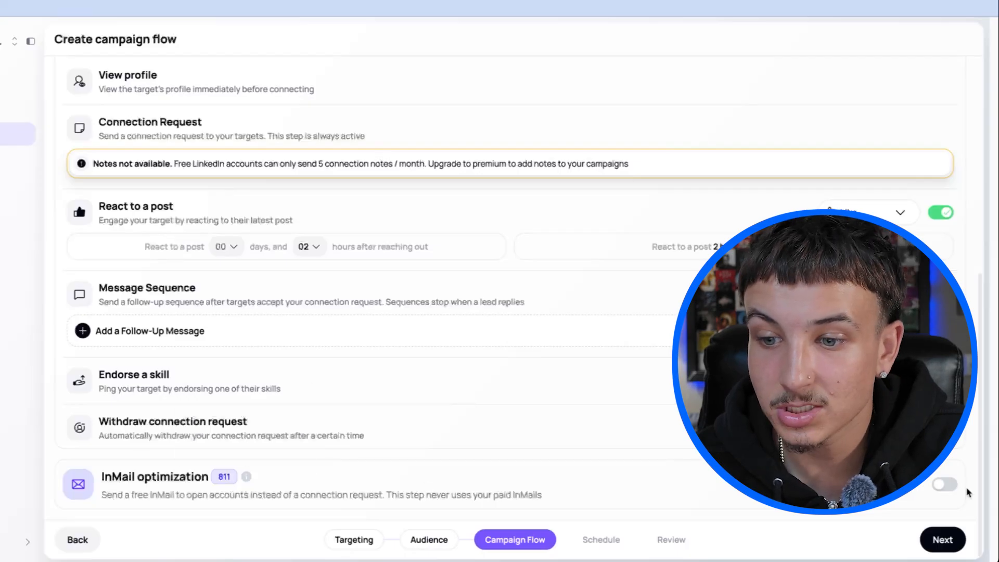
Enable InMail optimization, choose the "Neutral Event Invite" template for Free InMails, and read its preview.
{"action": "left_click", "coordinate": [944, 484]}
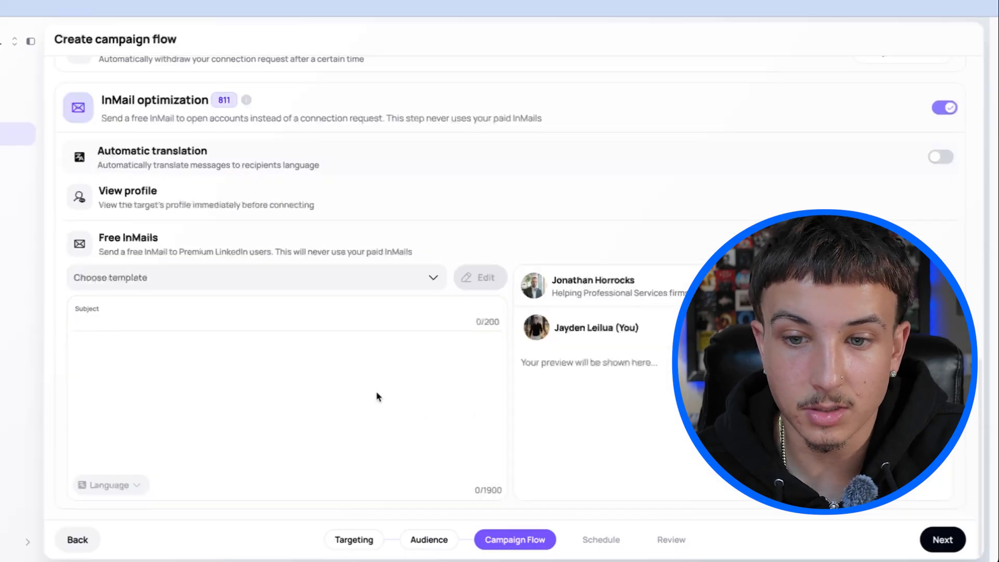
{"action": "left_click", "coordinate": [177, 286]}
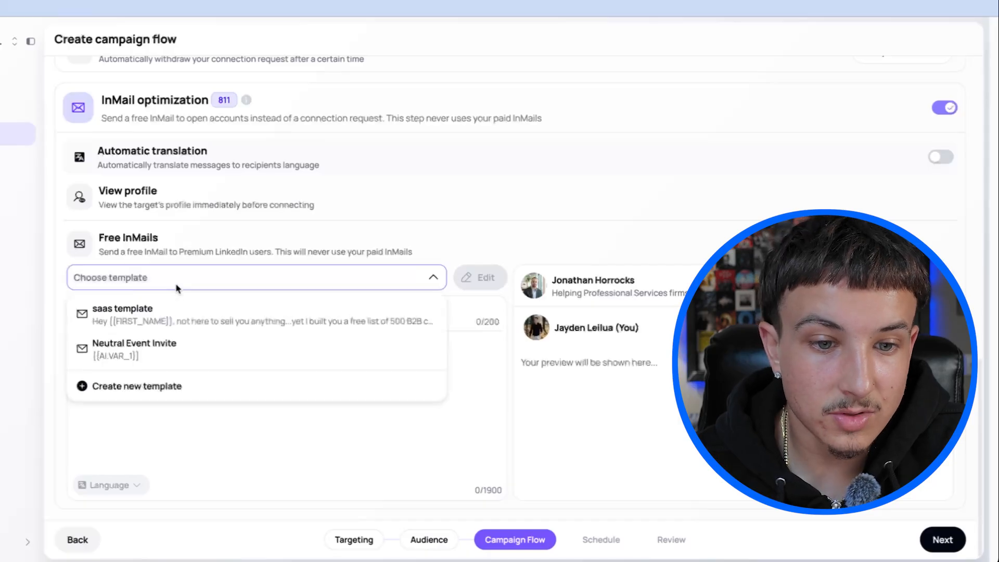
{"action": "left_click", "coordinate": [171, 358]}
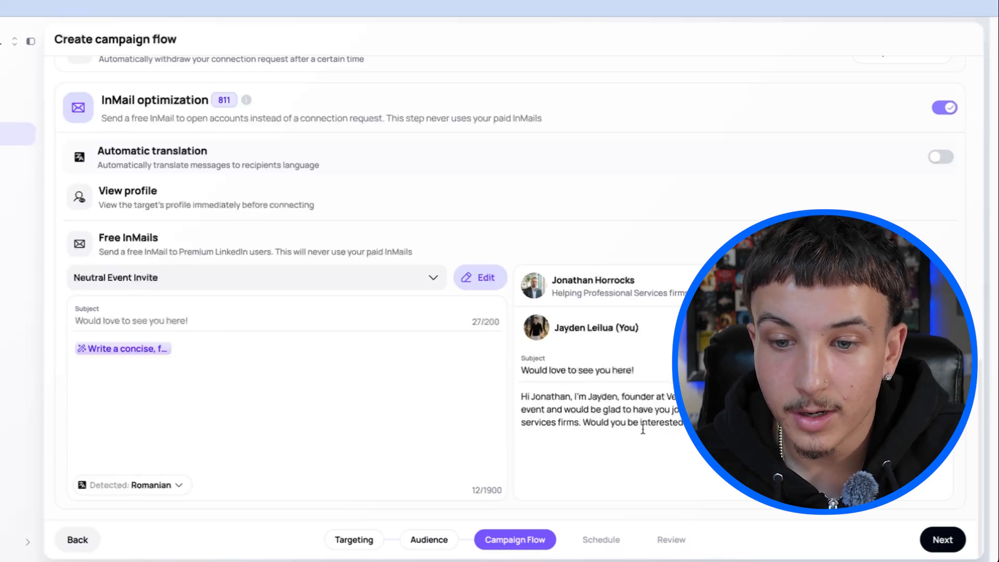
{"action": "left_click_drag", "start_coordinate": [577, 397], "coordinate": [668, 395]}
{"action": "left_click", "coordinate": [667, 396]}
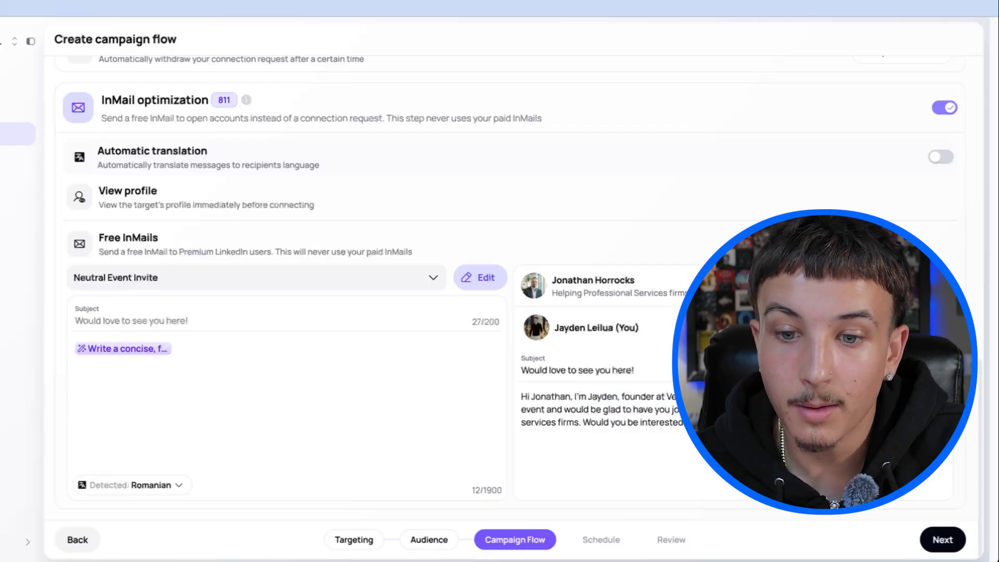
{"action": "left_click_drag", "start_coordinate": [645, 410], "coordinate": [679, 410]}
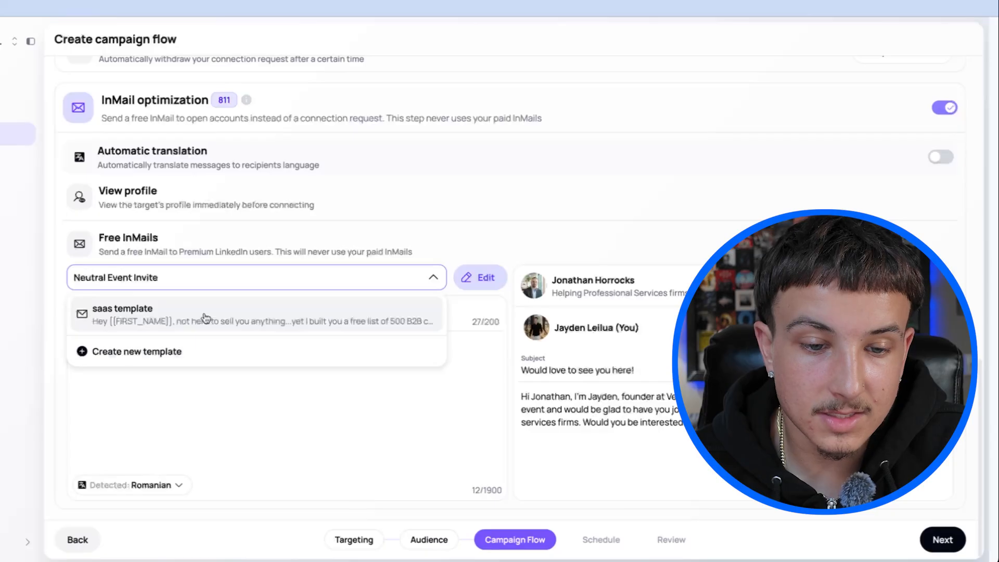
Switch the Free InMails template to "saas template" and check its message preview.
{"action": "left_click", "coordinate": [206, 318]}
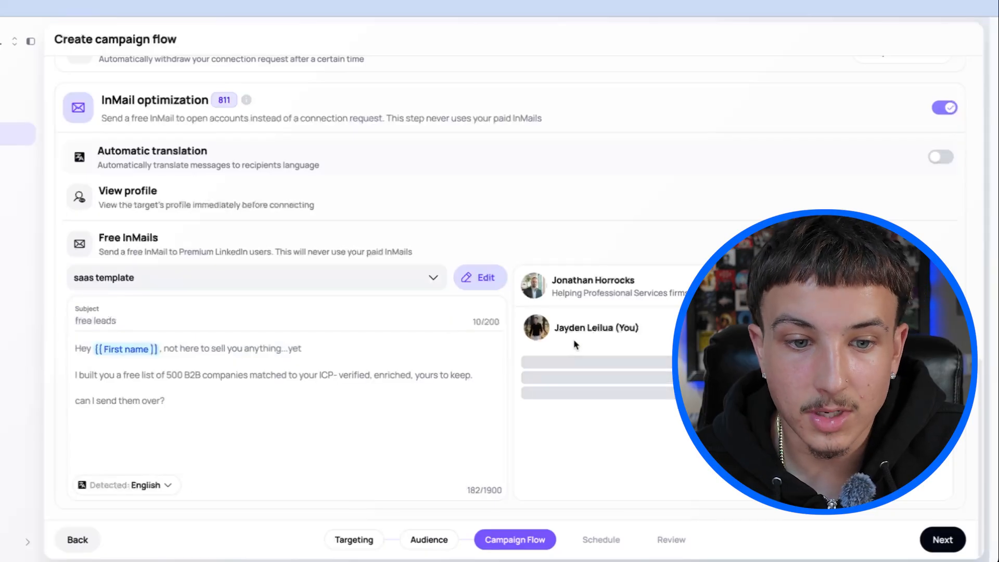
{"action": "left_click_drag", "start_coordinate": [525, 399], "coordinate": [711, 399]}
{"action": "left_click", "coordinate": [711, 400]}
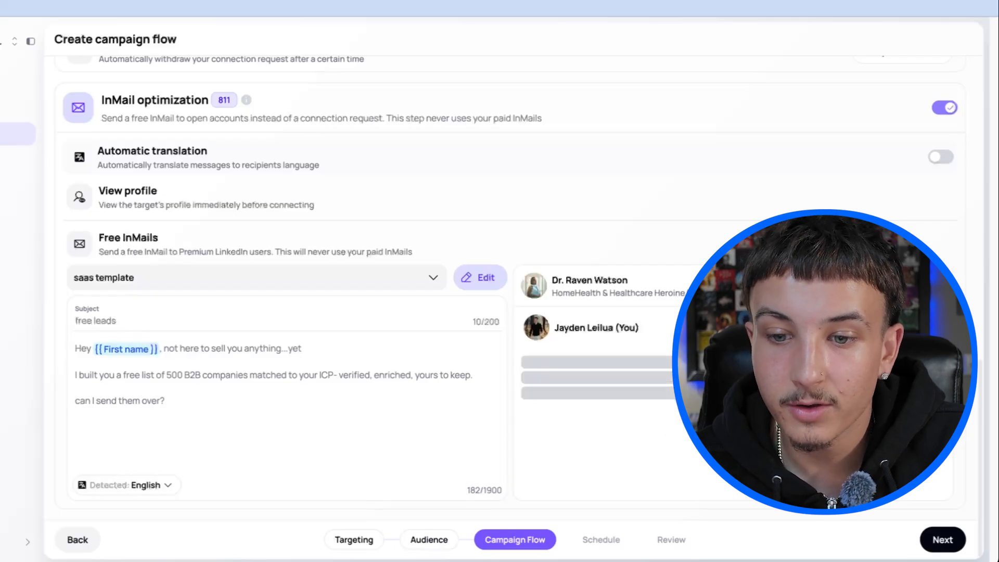
Start a new InMail template named "staffing and recruiting" with the subject "client question".
{"action": "left_click", "coordinate": [222, 286]}
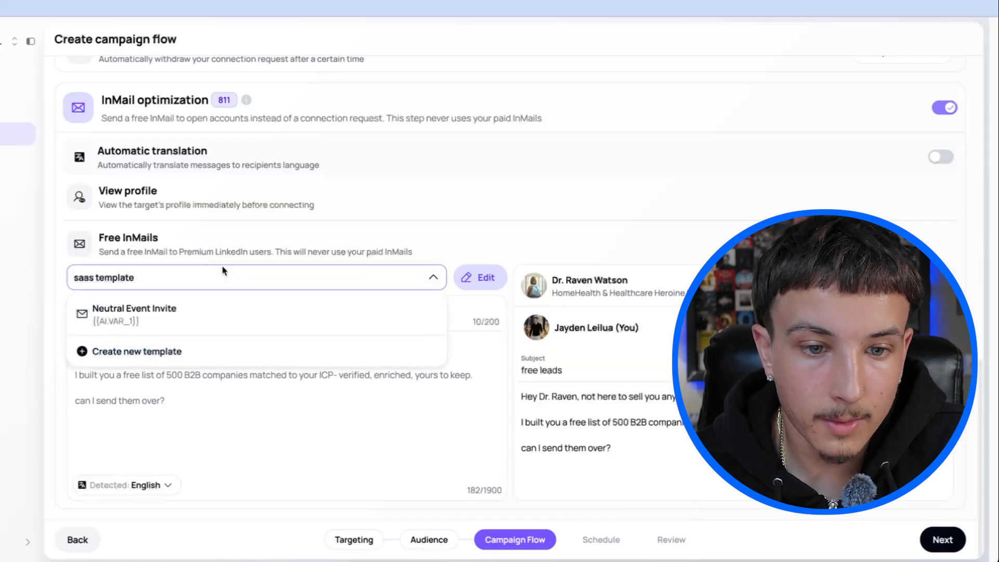
{"action": "left_click", "coordinate": [172, 351]}
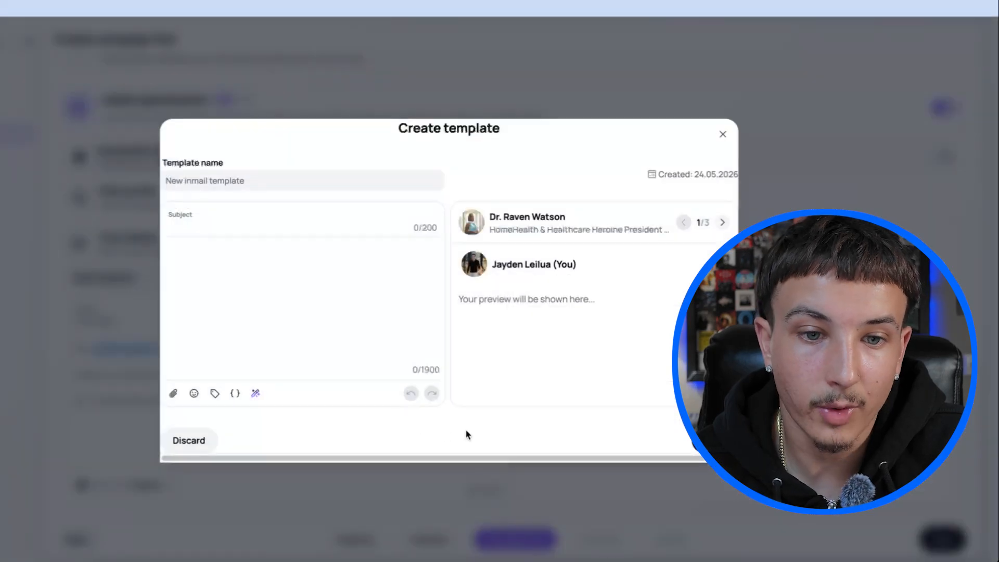
{"action": "left_click", "coordinate": [271, 186]}
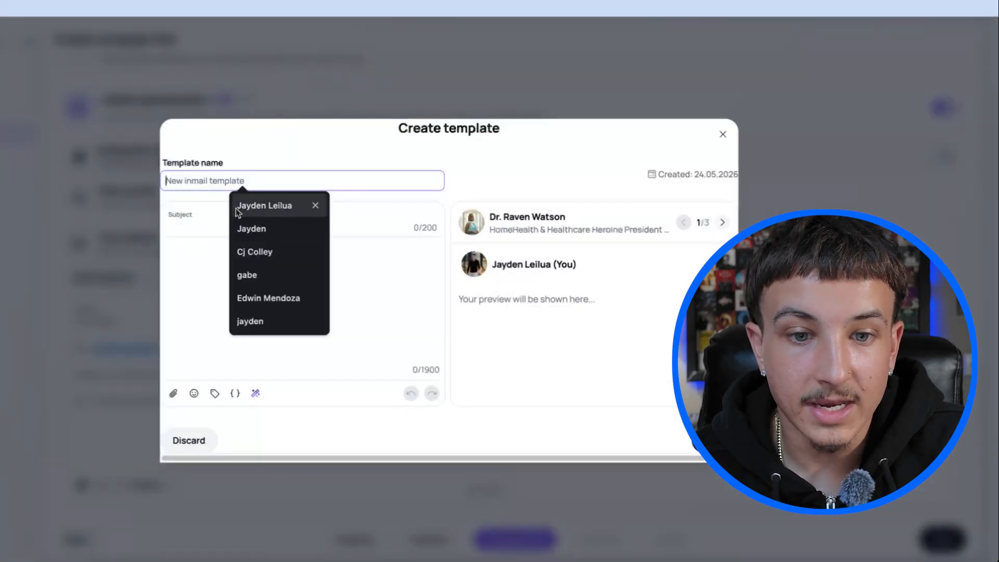
{"action": "type", "text": "staf"}
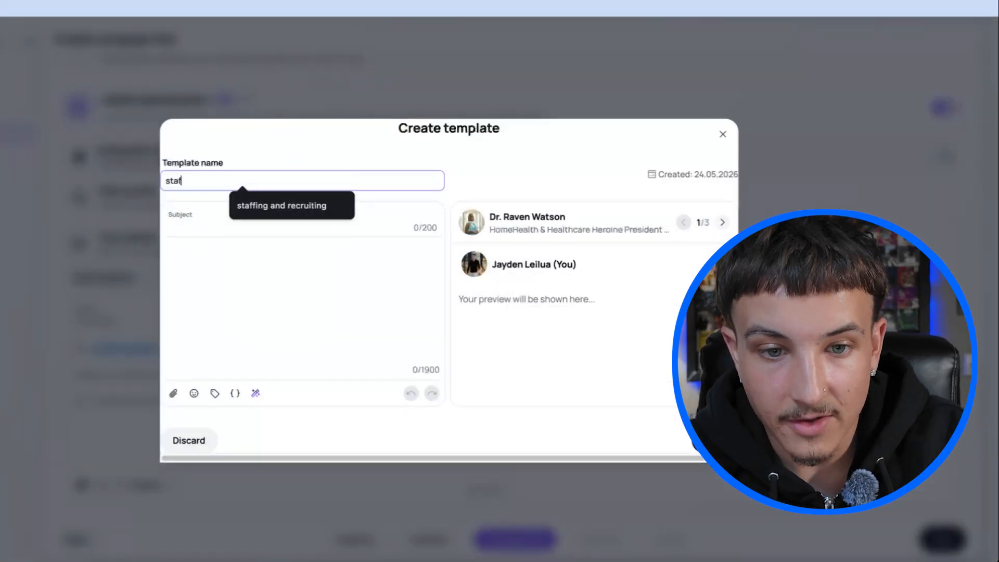
{"action": "left_click", "coordinate": [281, 205]}
{"action": "left_click", "coordinate": [239, 226]}
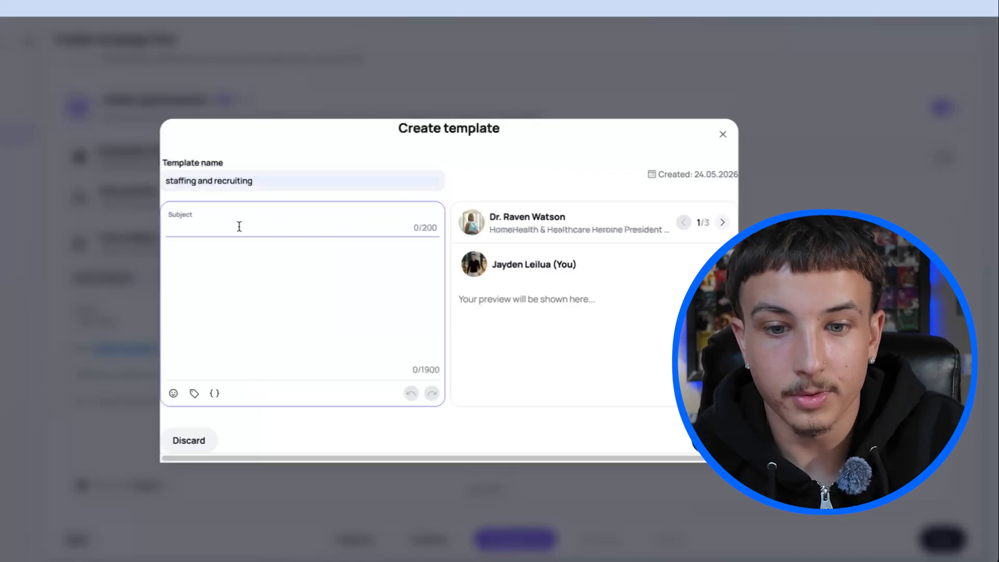
{"action": "type", "text": "bfjsk"}
{"action": "key", "text": "ctrl+a"}
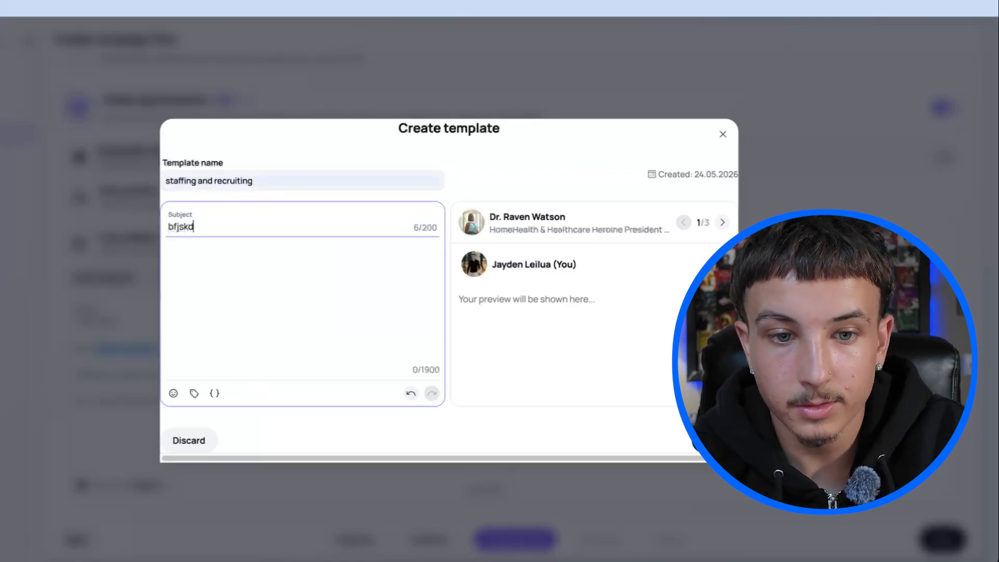
{"action": "type", "text": "client question"}
{"action": "left_click", "coordinate": [237, 249]}
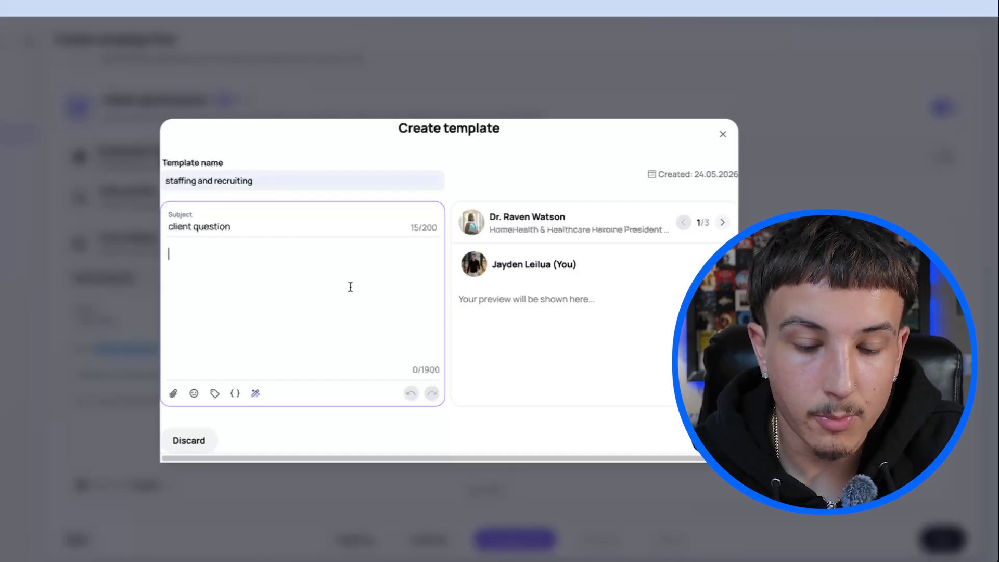
Try inserting the First name variable into the template body, and clear it again.
{"action": "left_click", "coordinate": [174, 394]}
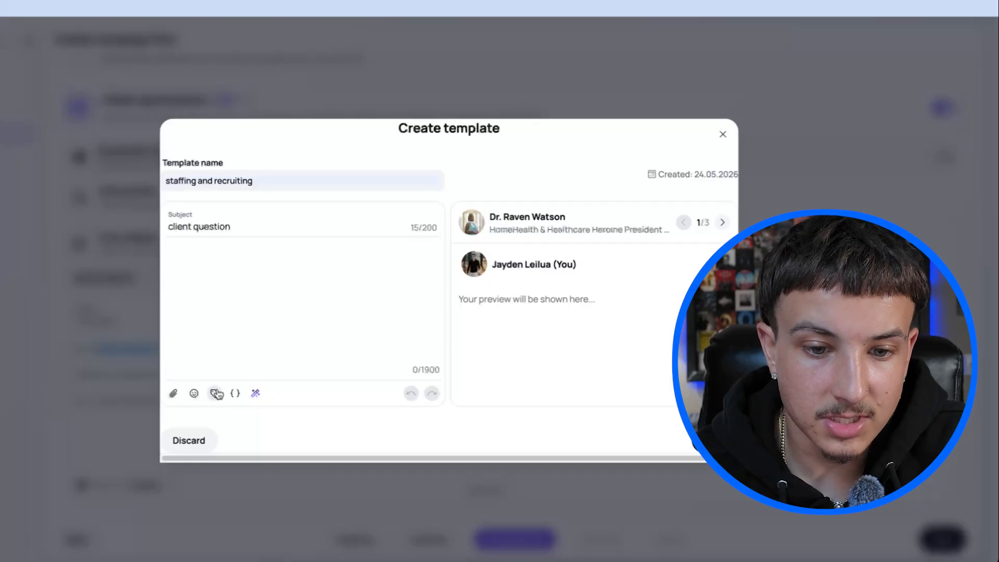
{"action": "left_click", "coordinate": [216, 394]}
{"action": "left_click", "coordinate": [263, 260]}
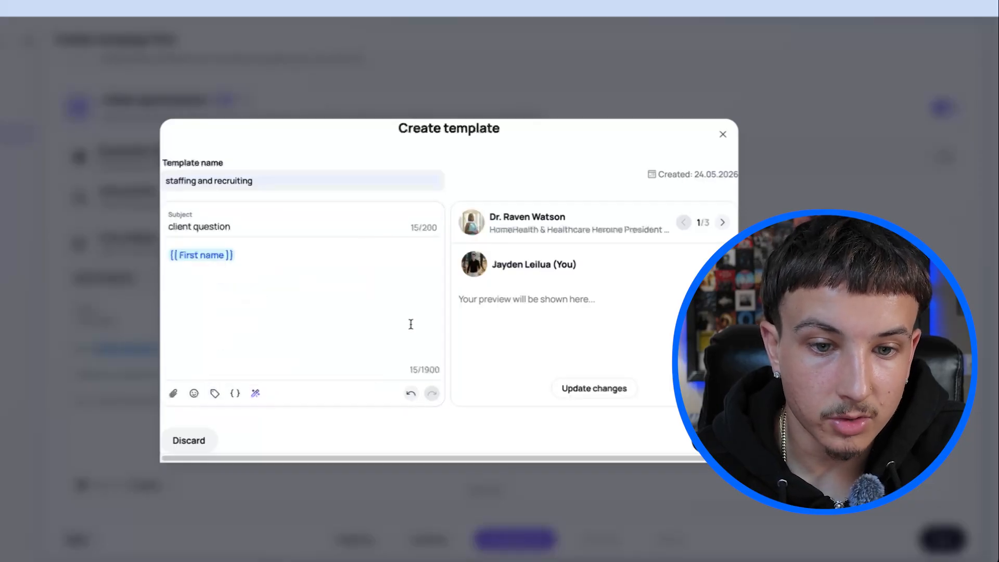
{"action": "left_click_drag", "start_coordinate": [239, 257], "coordinate": [139, 270]}
{"action": "key", "text": "BackSpace"}
{"action": "type", "text": "[{"}
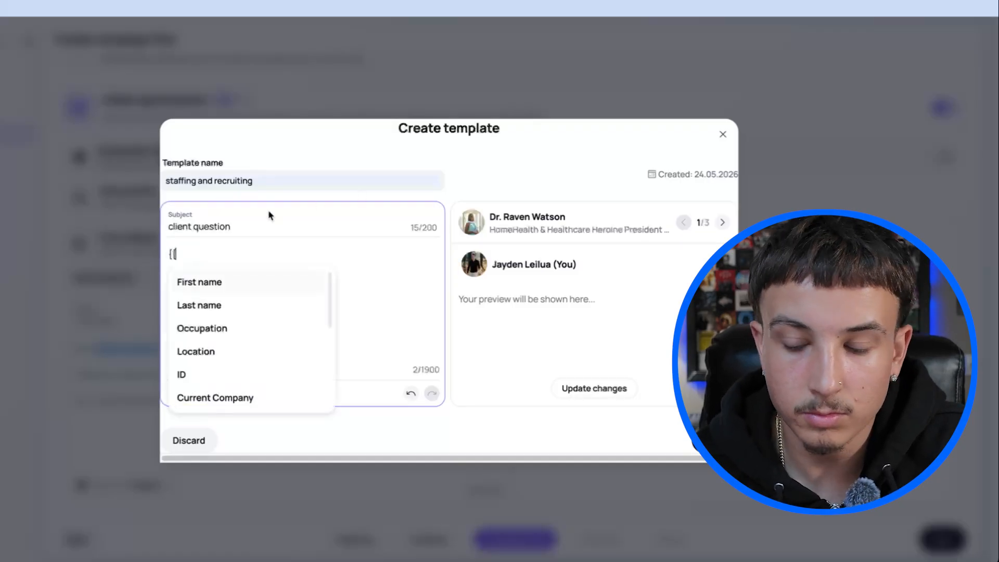
{"action": "key", "text": "BackSpace"}
{"action": "key", "text": "BackSpace"}
Try inserting the three-option SPIN text block into the template body, and delete it.
{"action": "left_click", "coordinate": [235, 394]}
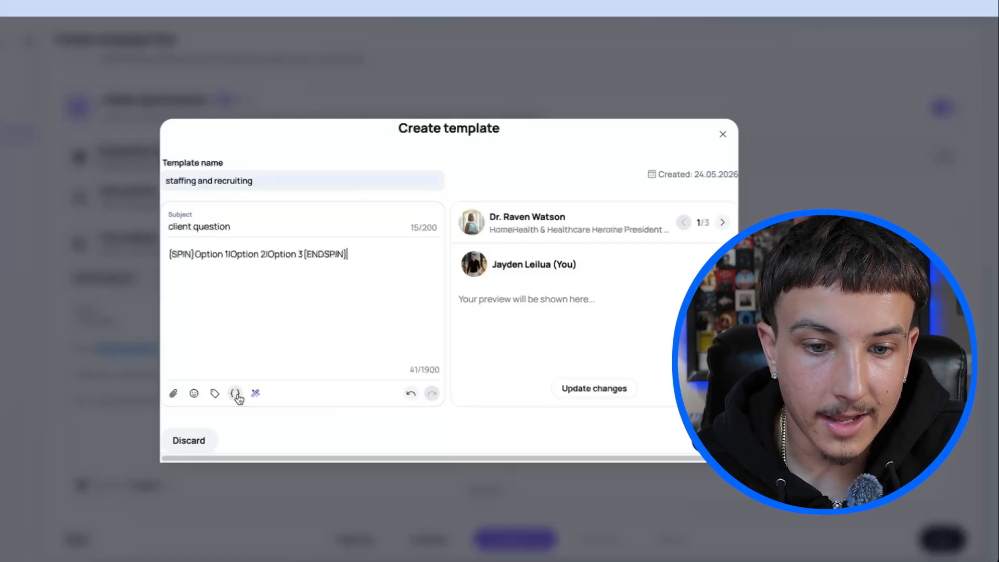
{"action": "key", "text": "ctrl+a"}
{"action": "key", "text": "BackSpace"}
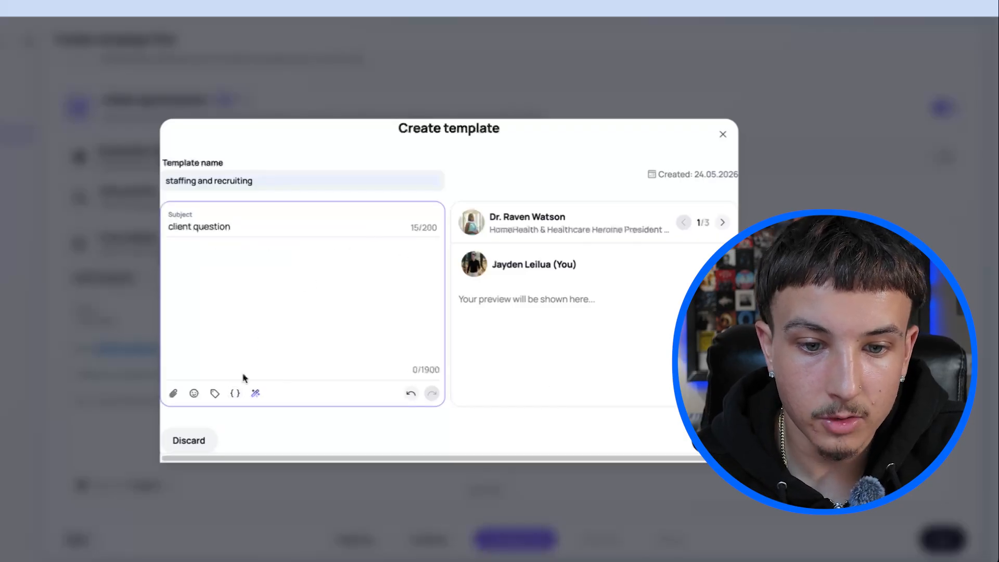
Try an AI prompt beginning "look at the propsects linkedin account and" in the template body, cancel it, and close the template unsaved.
{"action": "left_click", "coordinate": [254, 394]}
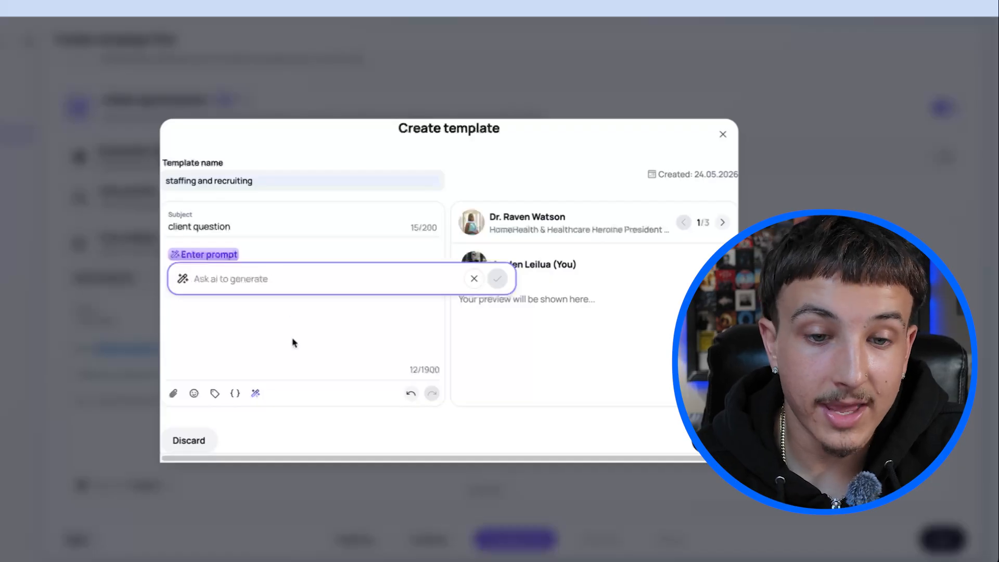
{"action": "type", "text": "look"}
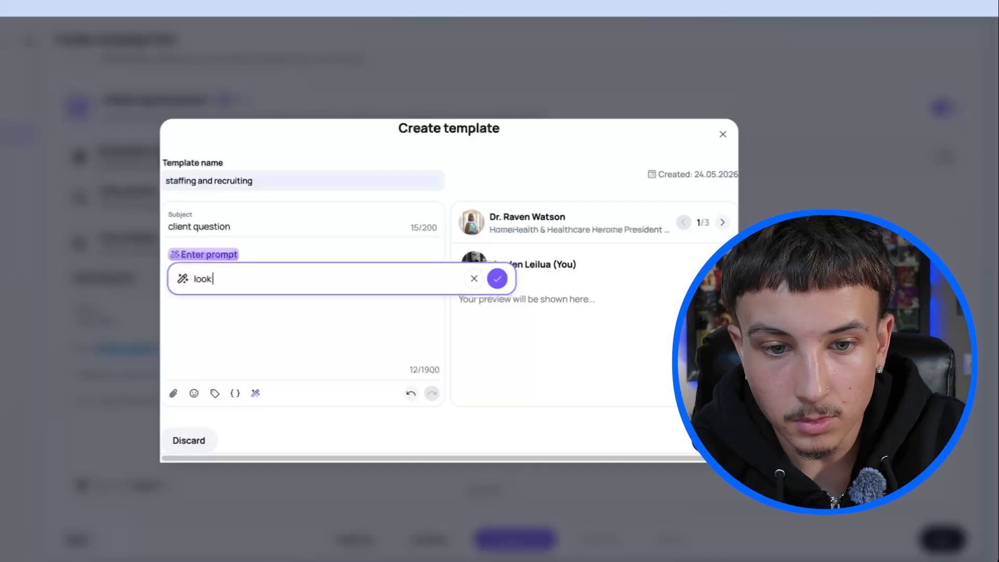
{"action": "type", "text": " at the propsects linkedin acco"}
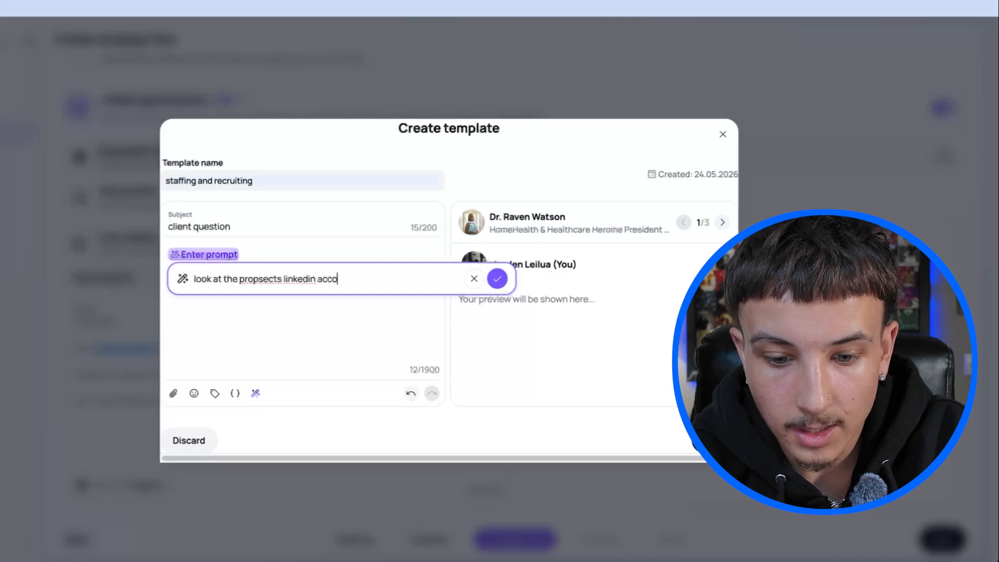
{"action": "type", "text": "unt "}
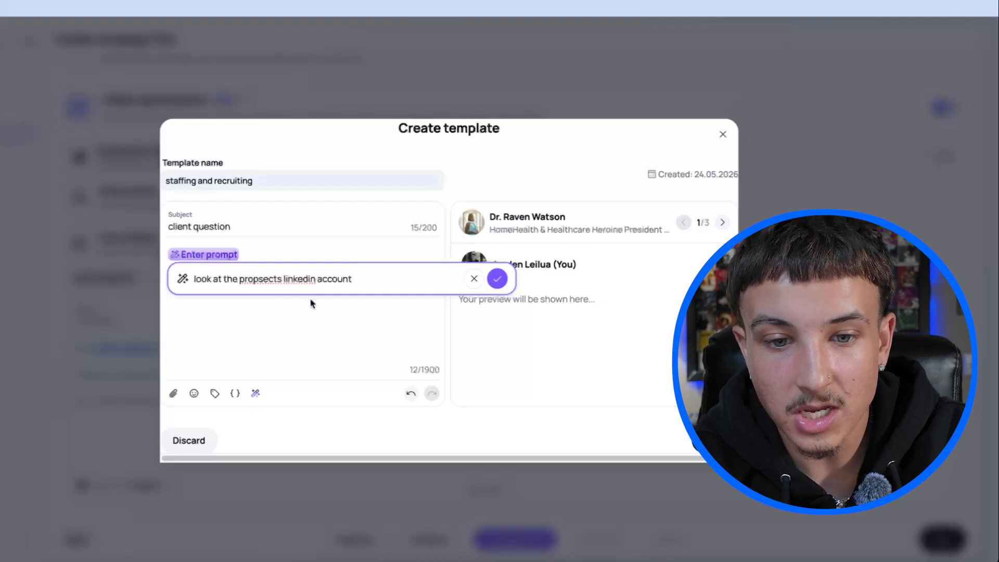
{"action": "type", "text": "and find a achi"}
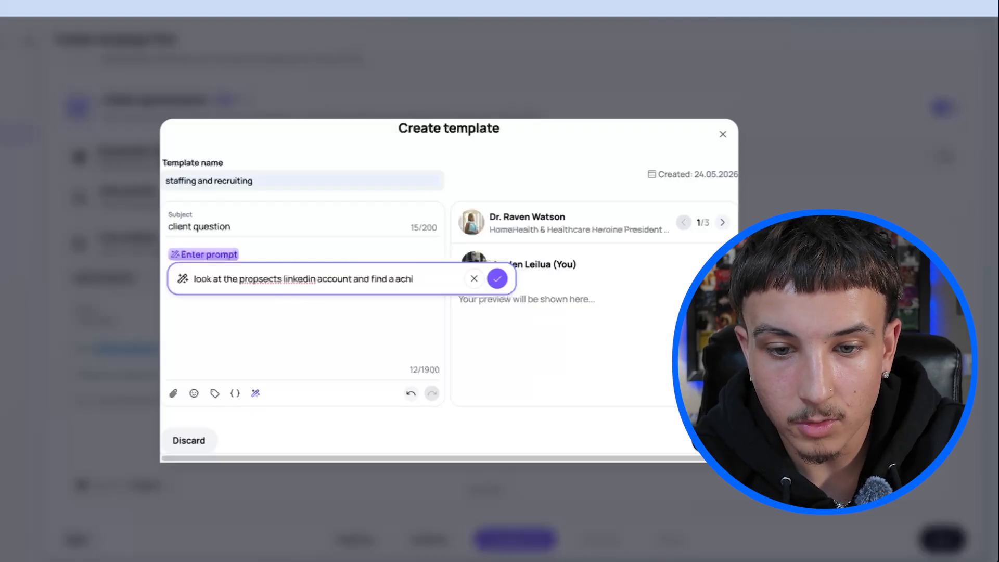
{"action": "key", "text": "BackSpace"}
{"action": "key", "text": "BackSpace"}
{"action": "key", "text": "BackSpace"}
{"action": "key", "text": "BackSpace"}
{"action": "key", "text": "BackSpace"}
{"action": "key", "text": "BackSpace"}
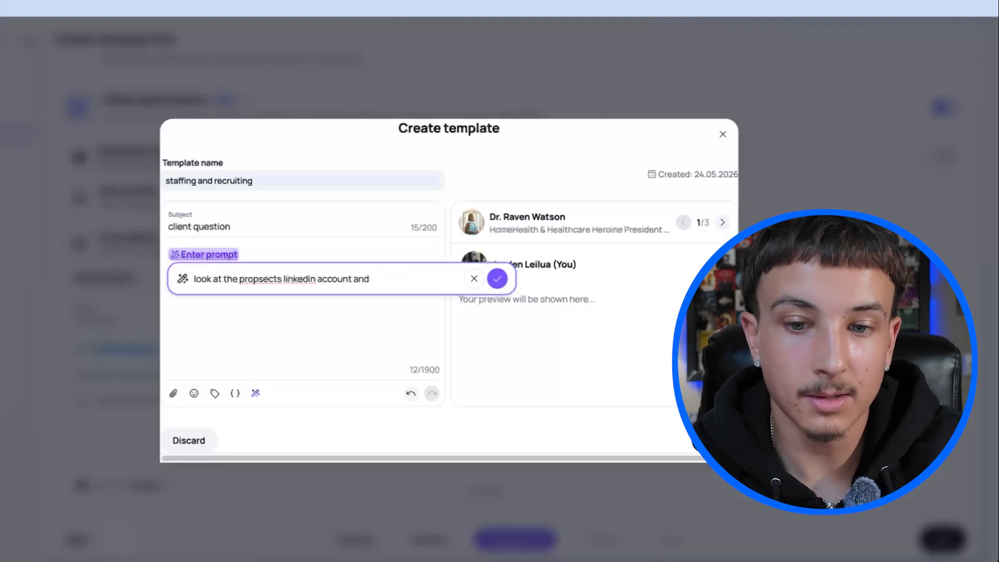
{"action": "left_click", "coordinate": [473, 279]}
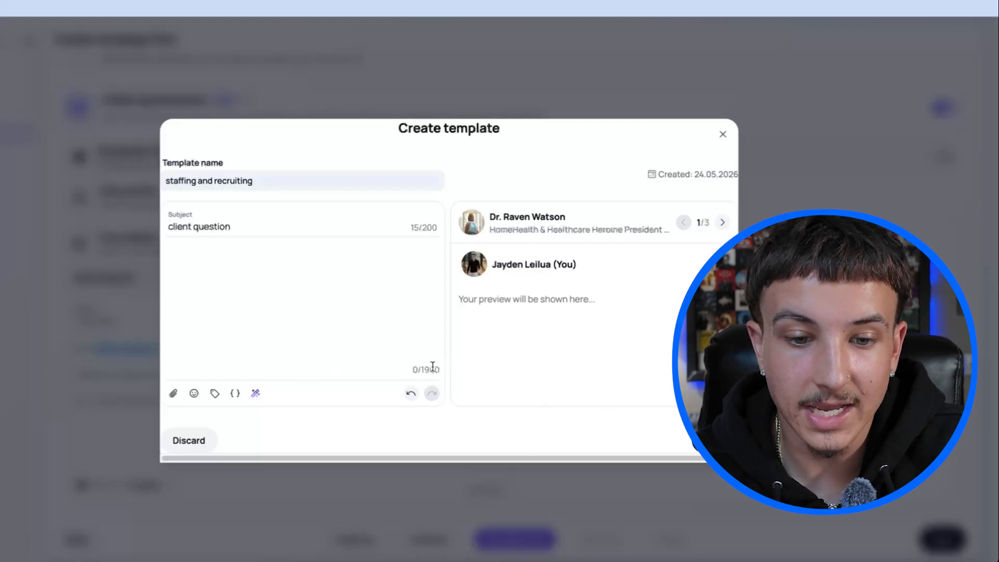
{"action": "left_click", "coordinate": [723, 134]}
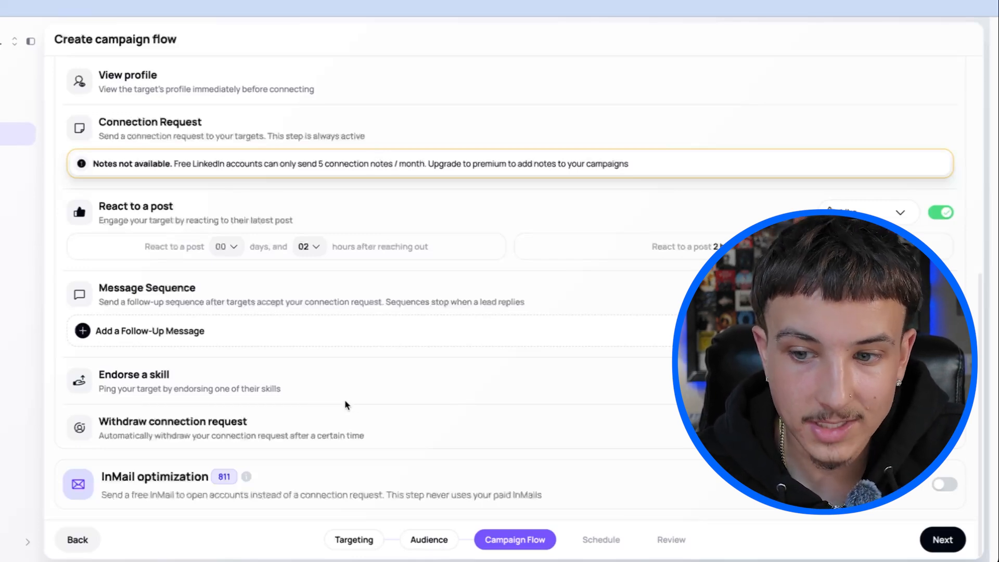
Review the connection flow settings, proceed to the campaign schedule, and look over its timezone and working hours.
{"action": "scroll", "coordinate": [346, 405], "scroll_direction": "up", "scroll_amount": 2}
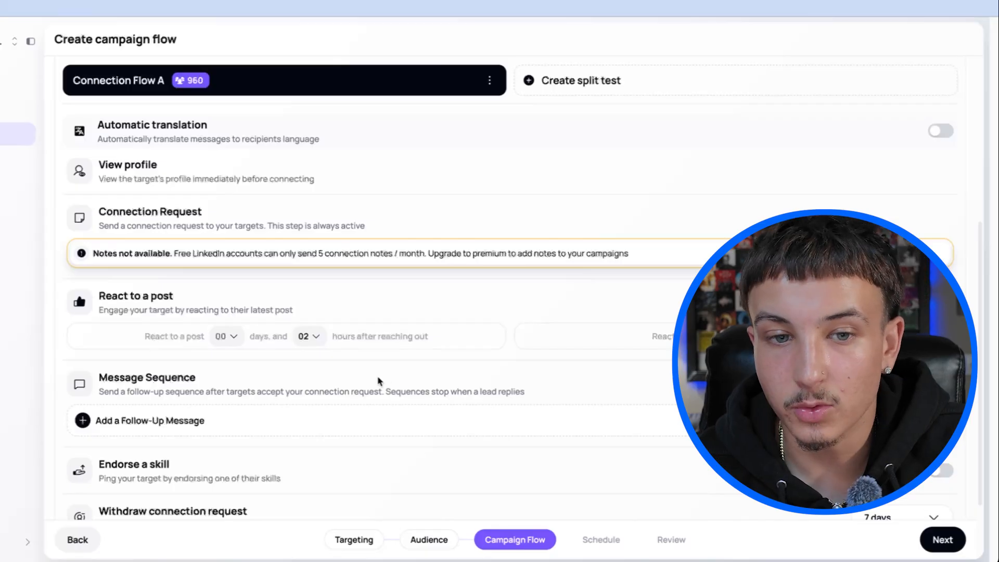
{"action": "scroll", "coordinate": [223, 382], "scroll_direction": "up", "scroll_amount": 2}
{"action": "scroll", "coordinate": [224, 381], "scroll_direction": "down", "scroll_amount": 4}
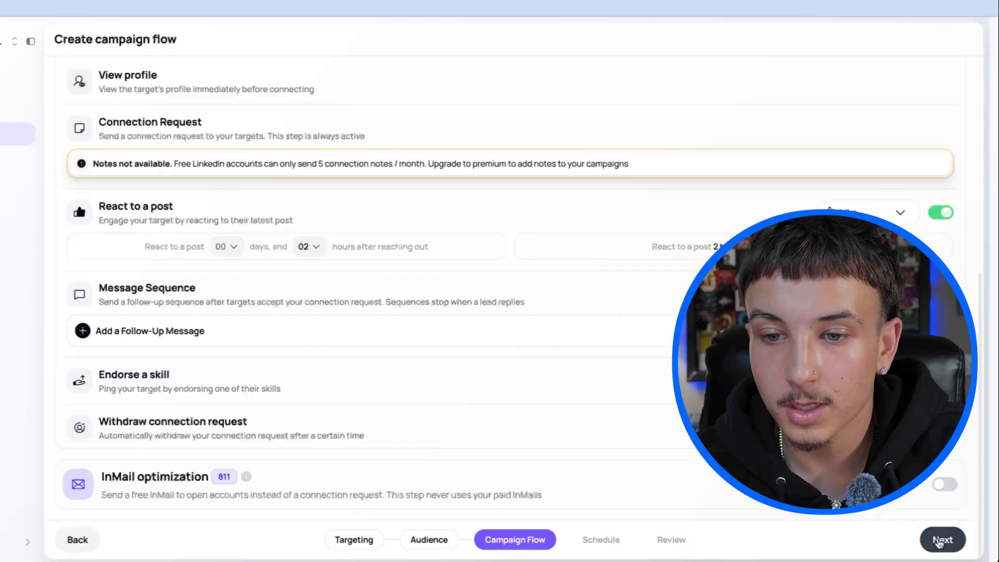
{"action": "left_click", "coordinate": [942, 539]}
{"action": "scroll", "coordinate": [330, 319], "scroll_direction": "down", "scroll_amount": 5}
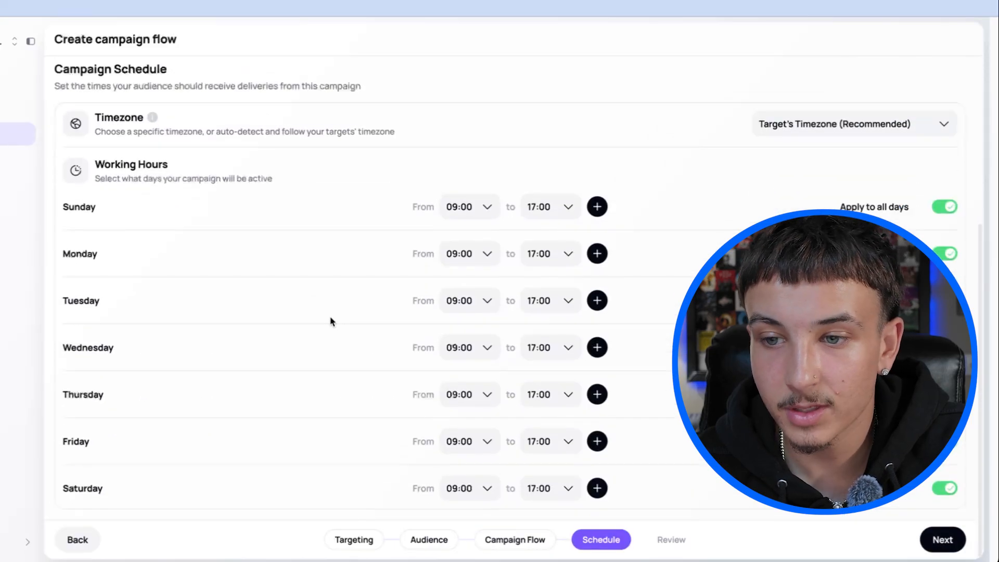
{"action": "scroll", "coordinate": [330, 319], "scroll_direction": "up", "scroll_amount": 5}
{"action": "scroll", "coordinate": [330, 321], "scroll_direction": "down", "scroll_amount": 2}
{"action": "scroll", "coordinate": [330, 321], "scroll_direction": "down", "scroll_amount": 3}
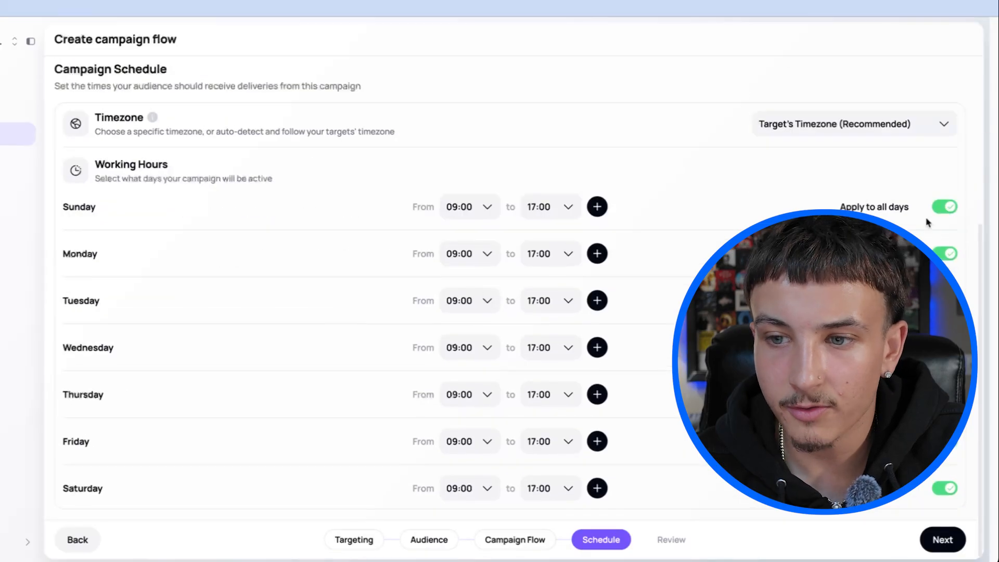
Deactivate Sunday in the campaign's working hours, keep the target's timezone, and proceed to the campaign review.
{"action": "left_click", "coordinate": [944, 208]}
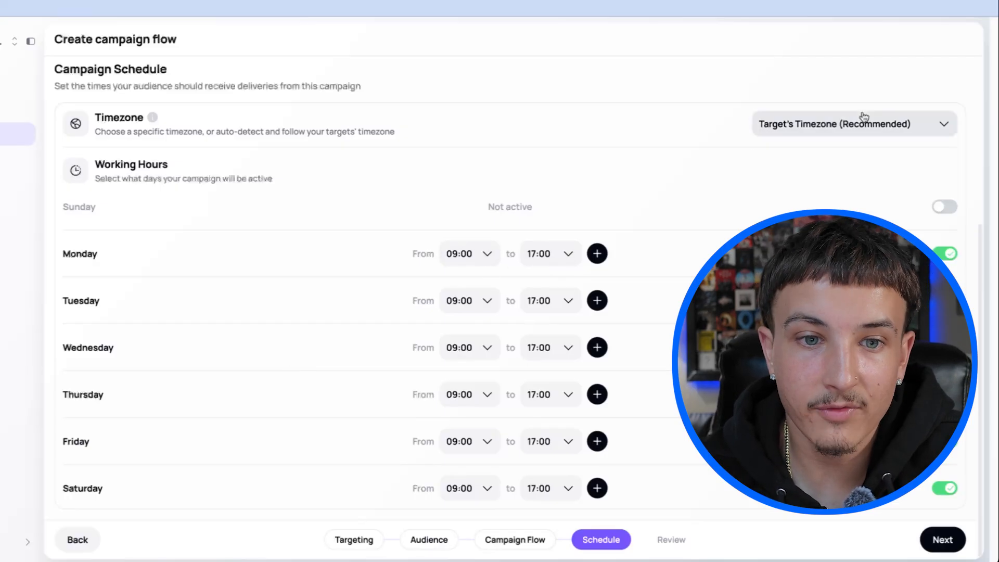
{"action": "scroll", "coordinate": [317, 332], "scroll_direction": "up", "scroll_amount": 1}
{"action": "scroll", "coordinate": [316, 332], "scroll_direction": "down", "scroll_amount": 1}
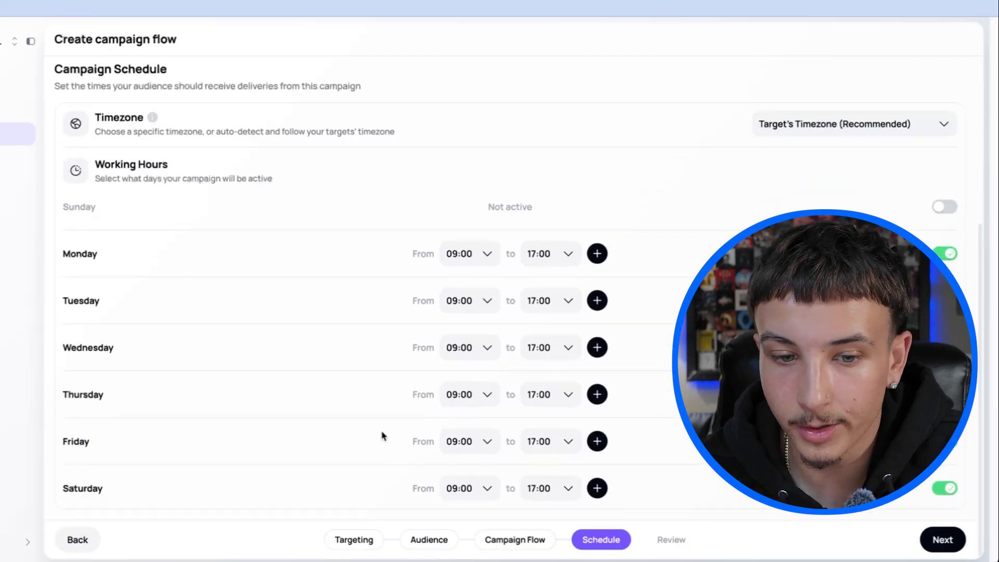
{"action": "scroll", "coordinate": [426, 317], "scroll_direction": "up", "scroll_amount": 5}
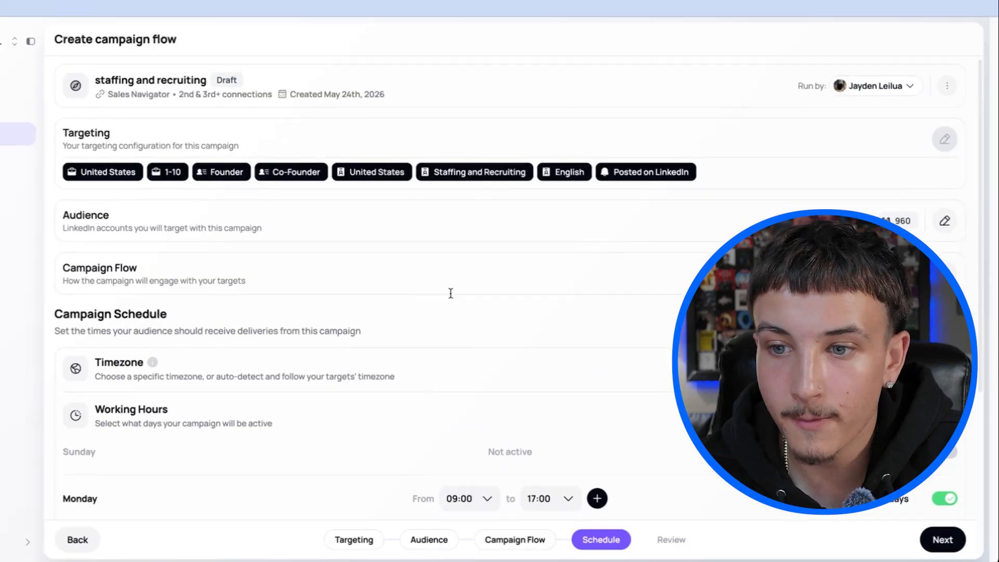
{"action": "scroll", "coordinate": [495, 182], "scroll_direction": "down", "scroll_amount": 5}
{"action": "left_click", "coordinate": [939, 538]}
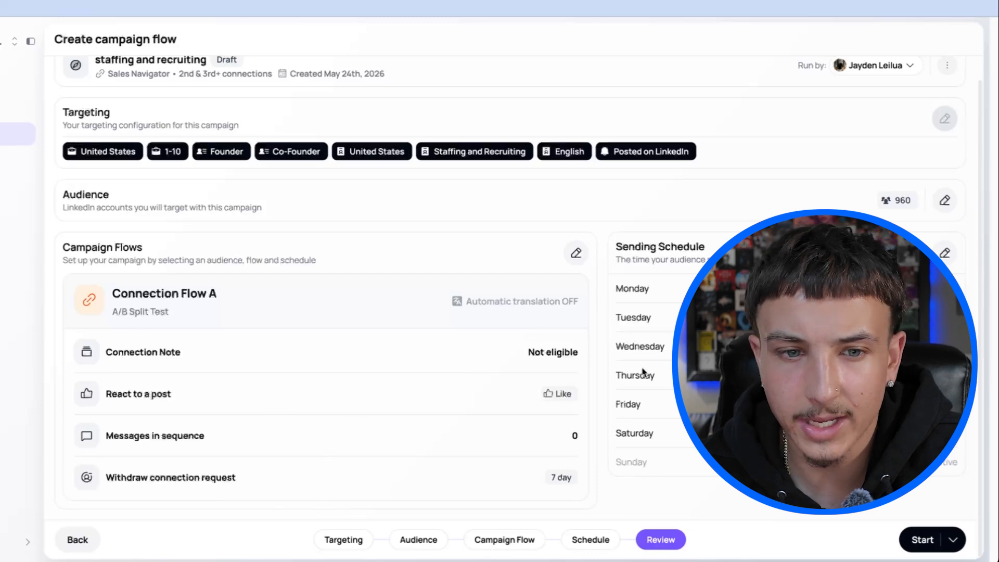
Start the "staffing and recruiting" campaign immediately and look over its targeting and analytics overview.
{"action": "left_click", "coordinate": [930, 542]}
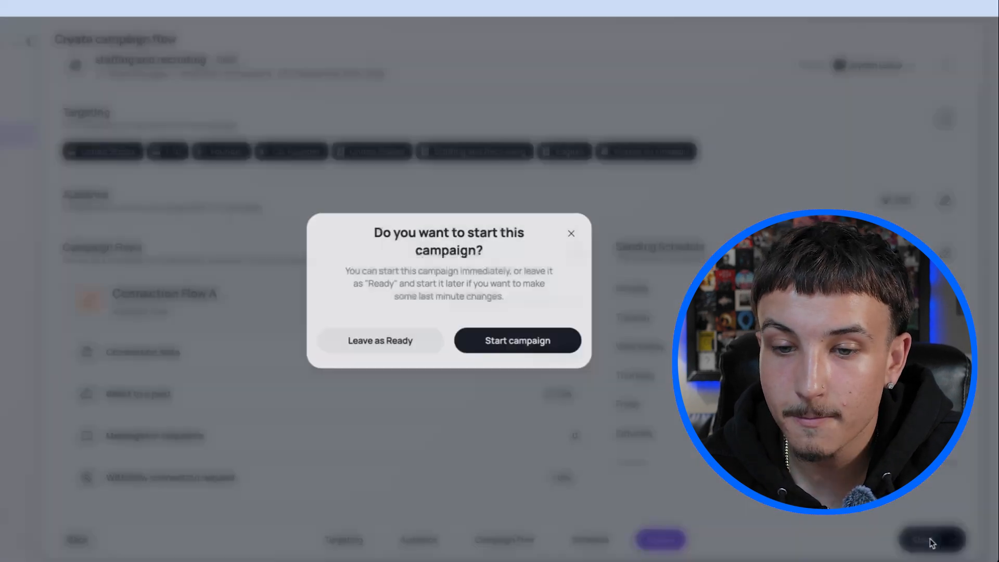
{"action": "left_click", "coordinate": [504, 345]}
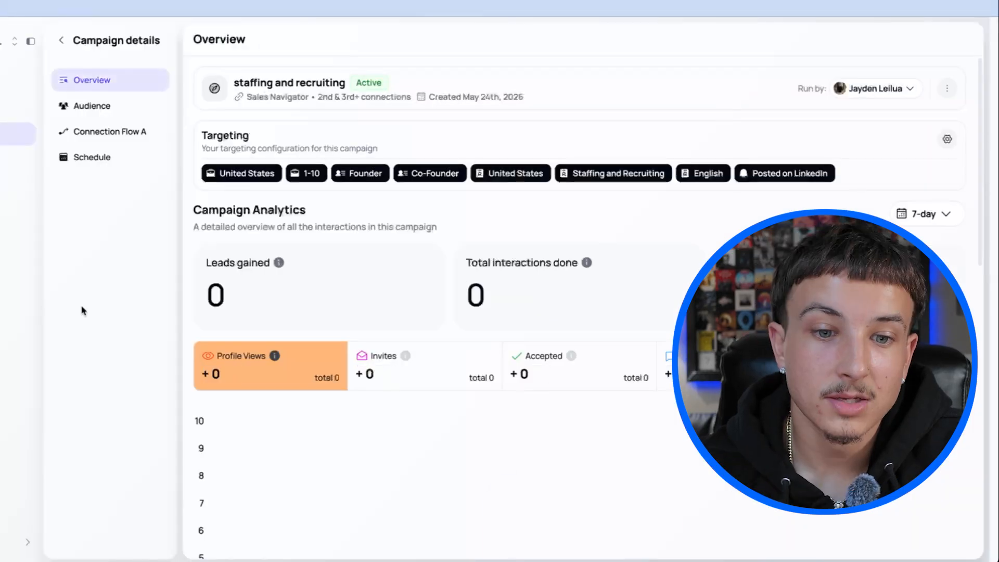
{"action": "scroll", "coordinate": [341, 338], "scroll_direction": "down", "scroll_amount": 4}
{"action": "scroll", "coordinate": [339, 343], "scroll_direction": "up", "scroll_amount": 4}
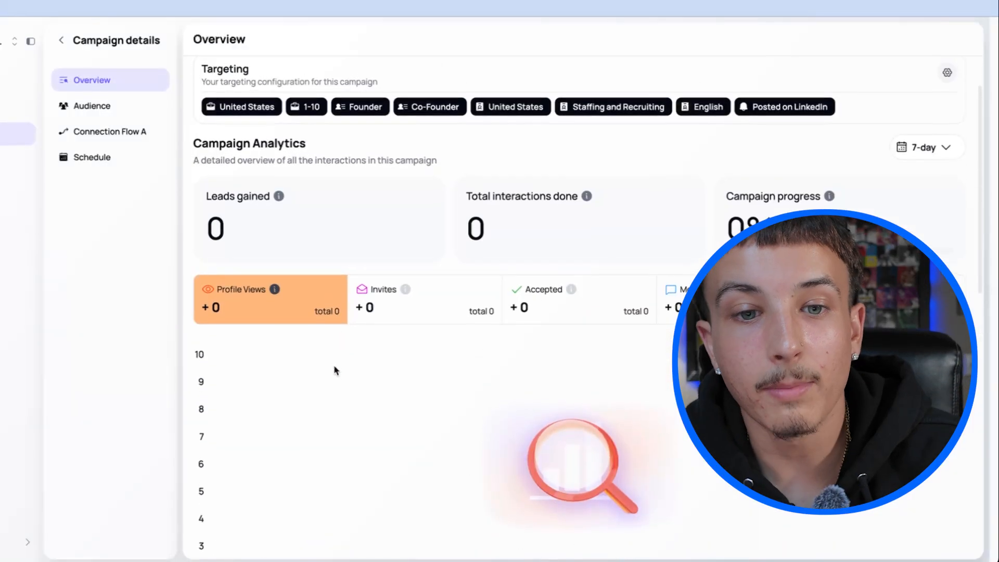
{"action": "scroll", "coordinate": [341, 352], "scroll_direction": "up", "scroll_amount": 1}
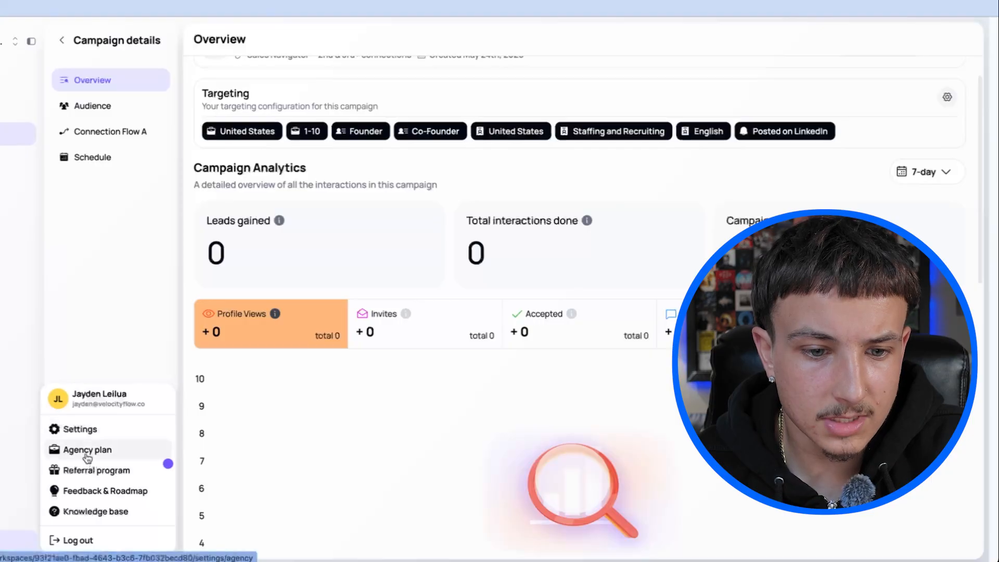
Open the agency plan settings, look at the invoices, and return to the campaign overview.
{"action": "left_click", "coordinate": [88, 451]}
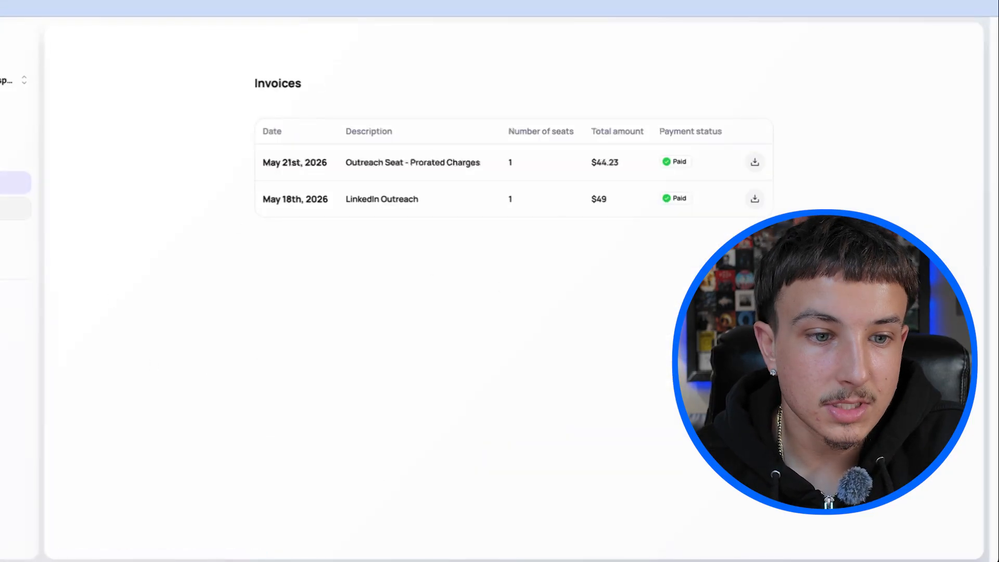
{"action": "left_click", "coordinate": [10, 106]}
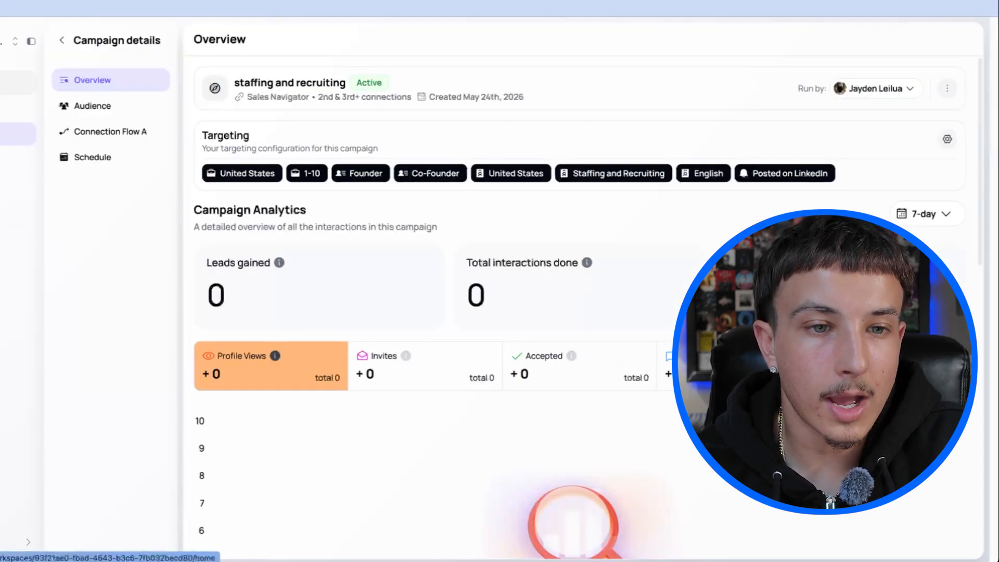
Look through the workspace's connected accounts, leads and inbox, and return to the leads list.
{"action": "left_click", "coordinate": [18, 83]}
{"action": "left_click", "coordinate": [16, 108]}
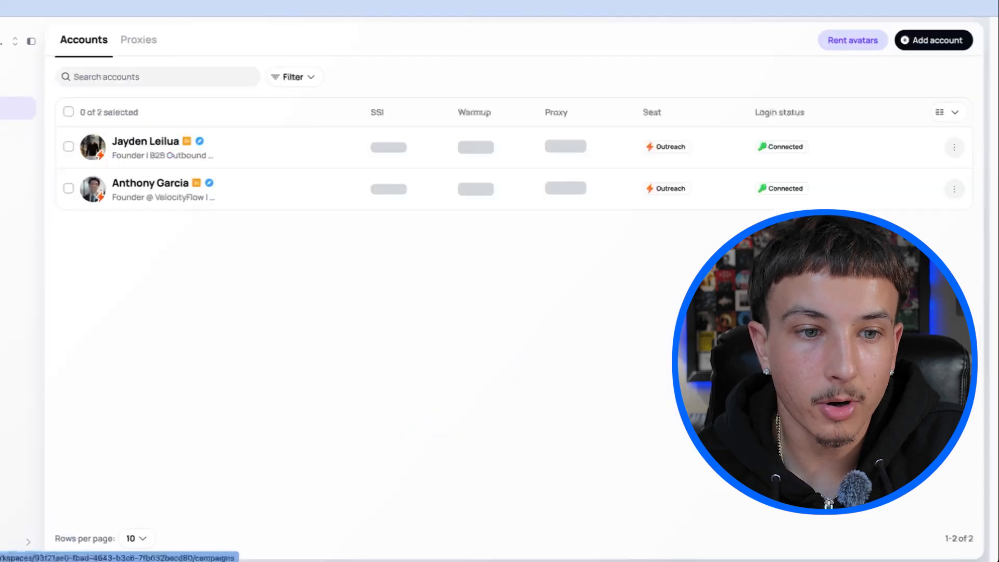
{"action": "left_click", "coordinate": [16, 160]}
{"action": "left_click", "coordinate": [16, 185]}
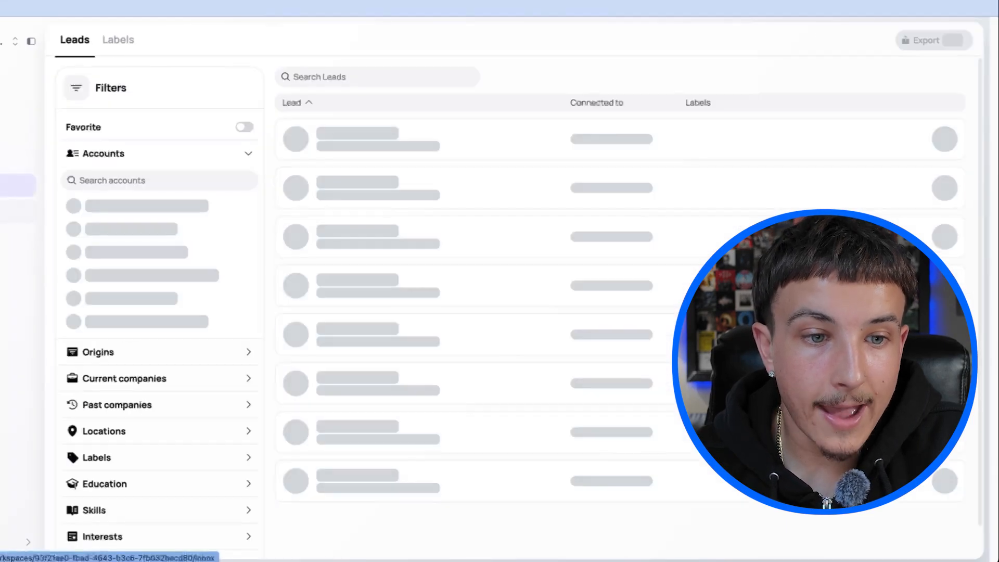
{"action": "left_click", "coordinate": [16, 211]}
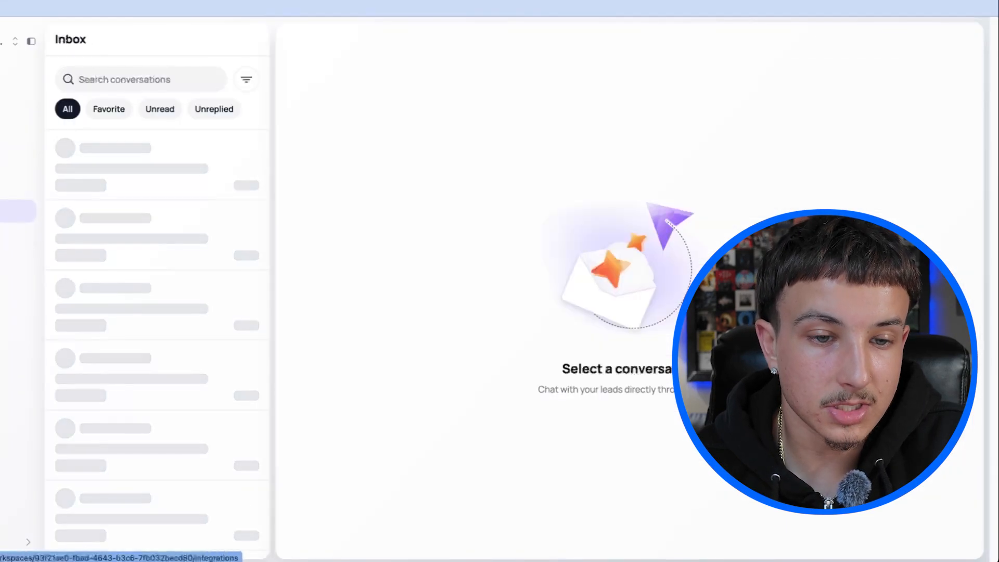
{"action": "left_click", "coordinate": [16, 186]}
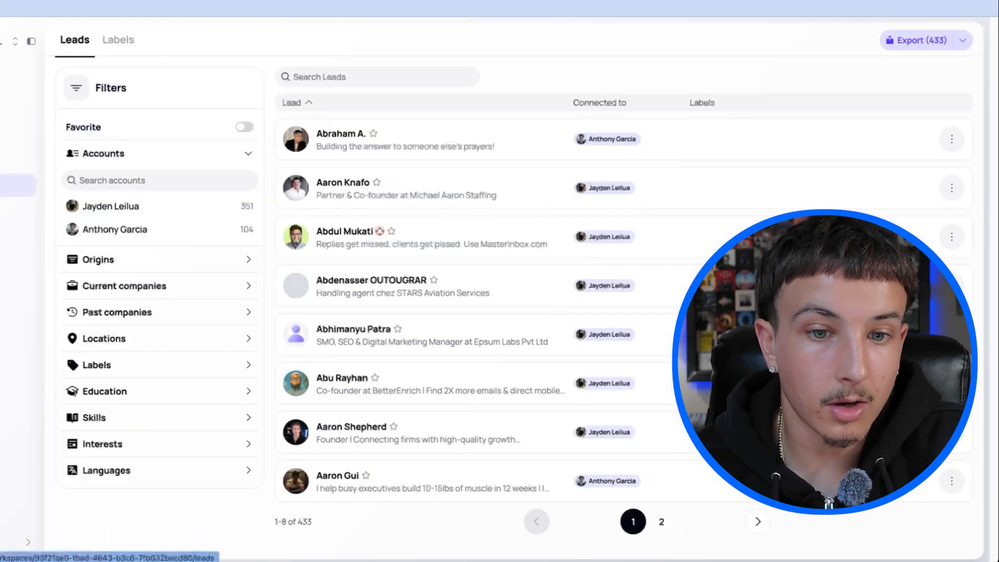